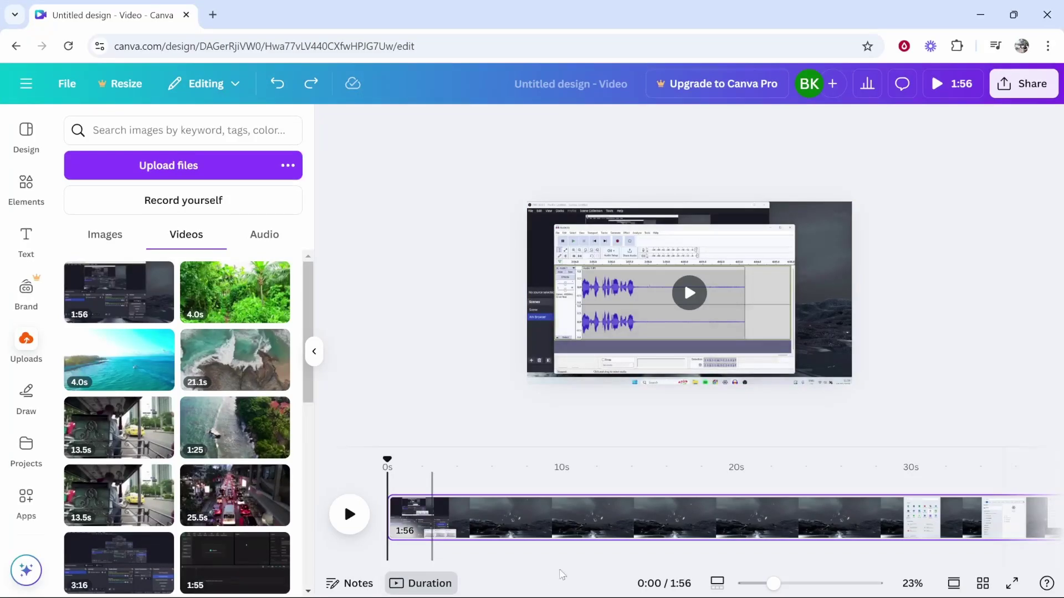
{"action": "right_click", "coordinate": [583, 509]}
{"action": "left_click", "coordinate": [580, 507]}
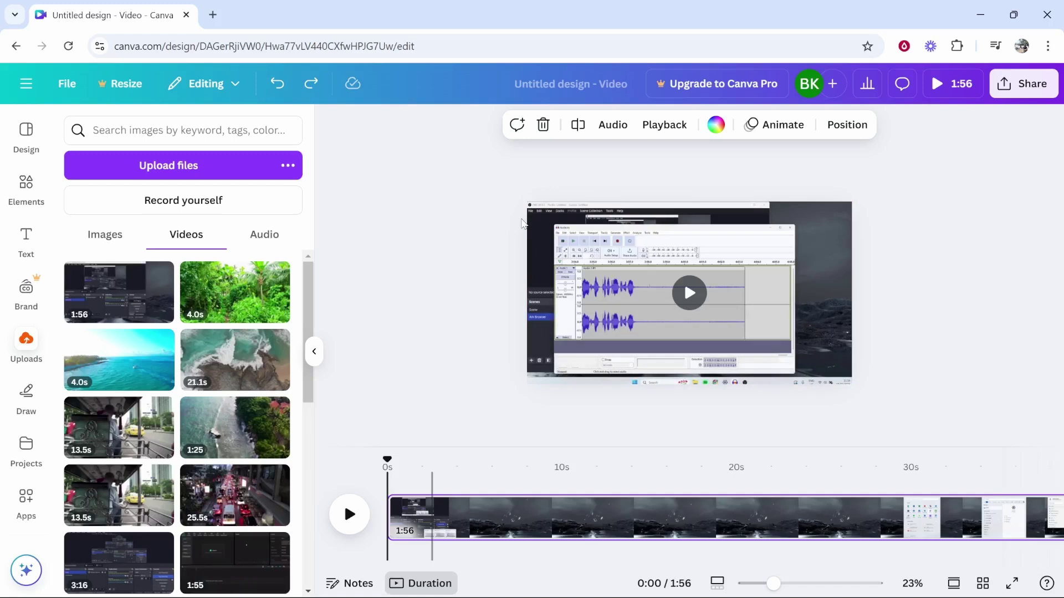
Leave the current design for the home page and create a new blank video design.
{"action": "left_click", "coordinate": [34, 91]}
{"action": "left_click", "coordinate": [31, 102]}
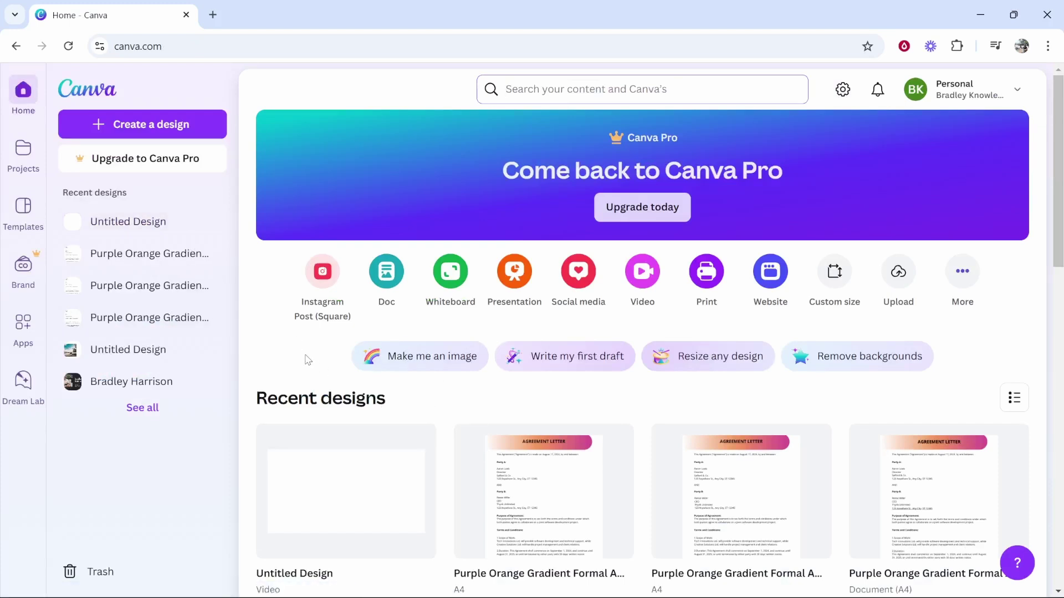
{"action": "left_click", "coordinate": [113, 130]}
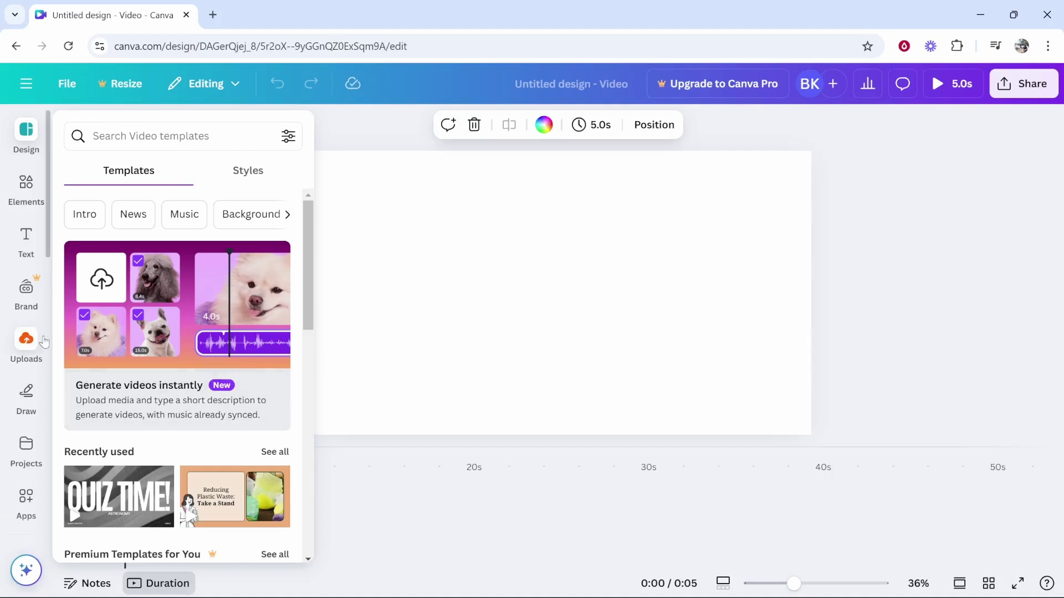
Place the uploaded 1:56 video on the design's first page in the timeline.
{"action": "left_click", "coordinate": [27, 347]}
{"action": "left_click", "coordinate": [186, 235]}
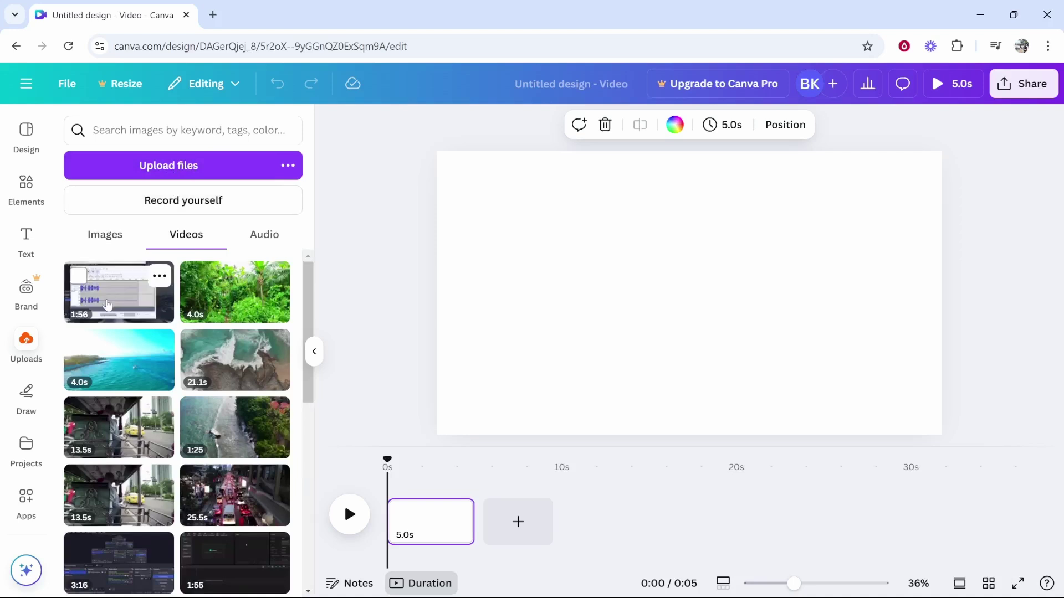
{"action": "left_click_drag", "start_coordinate": [104, 307], "coordinate": [424, 531]}
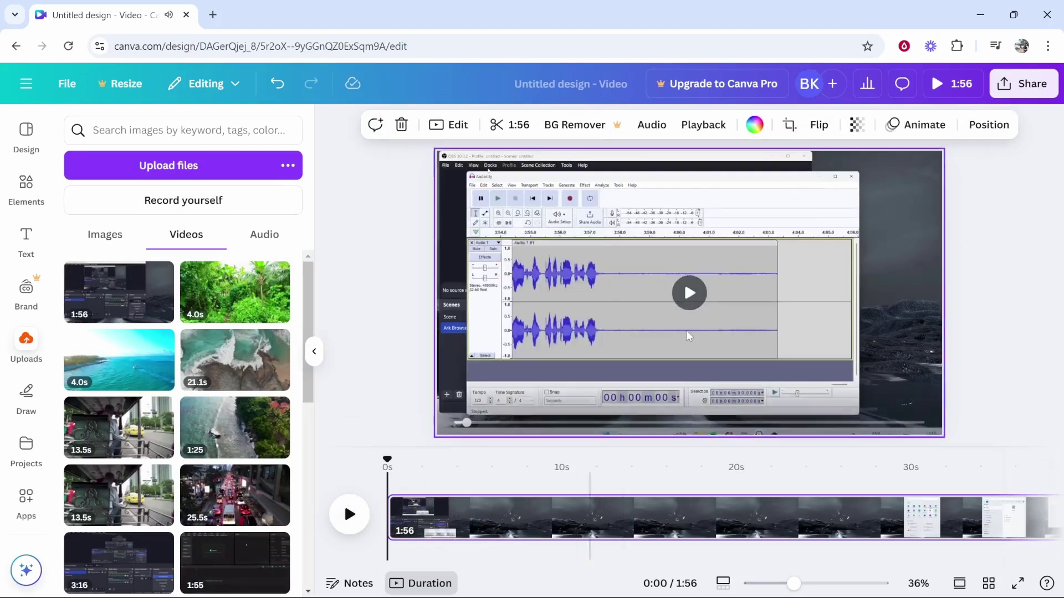
Play the video from about 0:08 for a few seconds and pause it.
{"action": "left_click", "coordinate": [536, 503]}
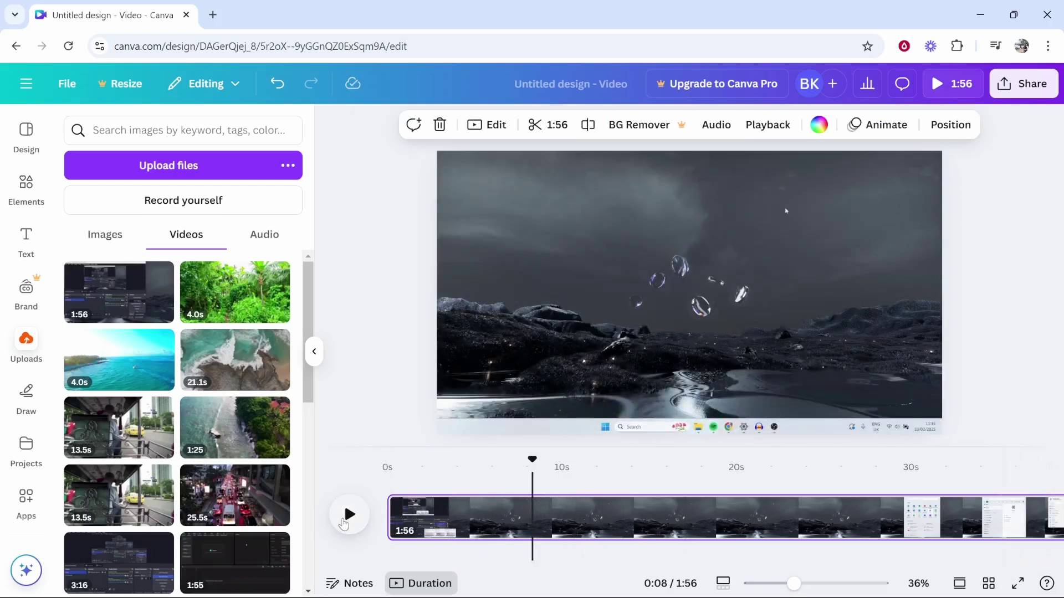
{"action": "left_click", "coordinate": [347, 521]}
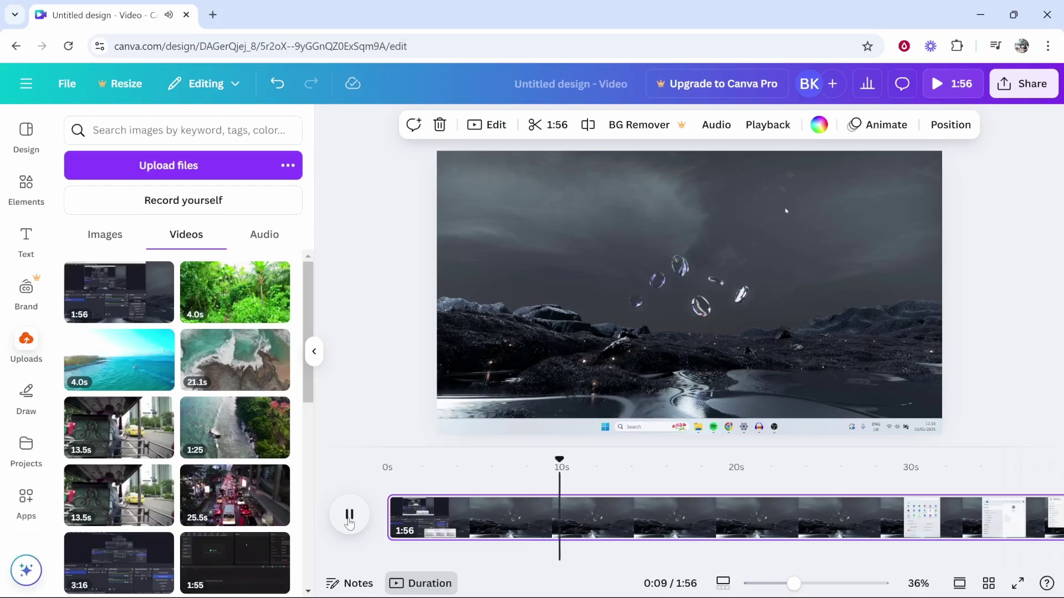
{"action": "left_click", "coordinate": [349, 520]}
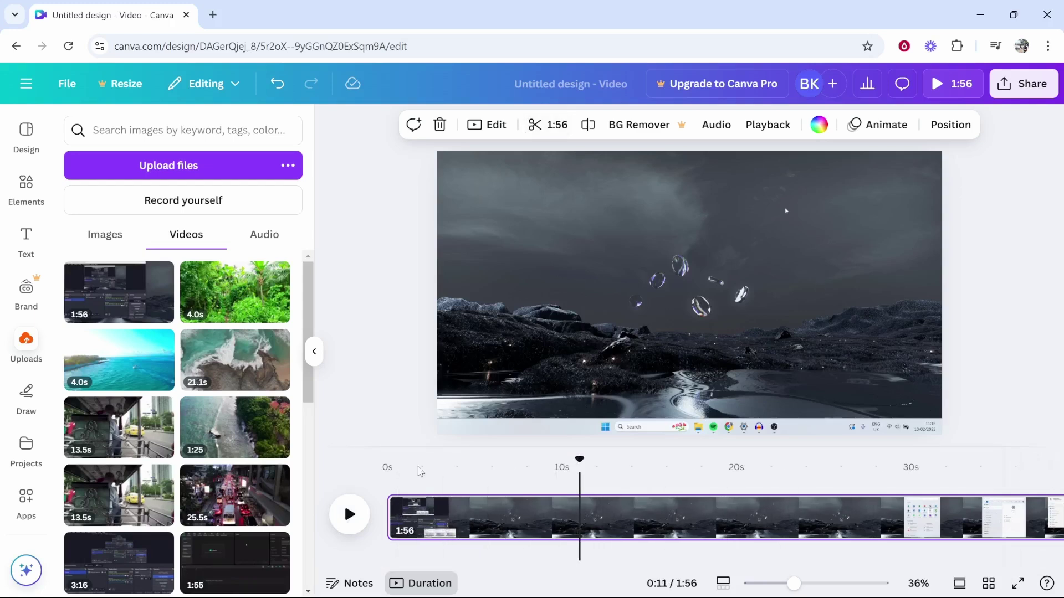
Extract the audio of the 1:56 video into a separate timeline track.
{"action": "left_click_drag", "start_coordinate": [201, 361], "coordinate": [244, 360]}
{"action": "left_click", "coordinate": [624, 518]}
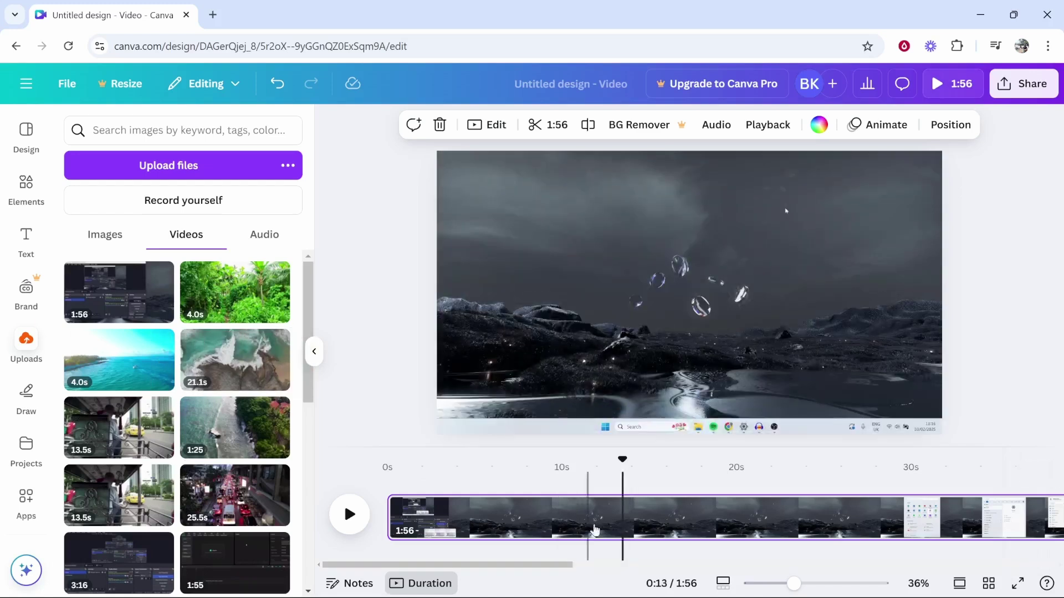
{"action": "right_click", "coordinate": [645, 517]}
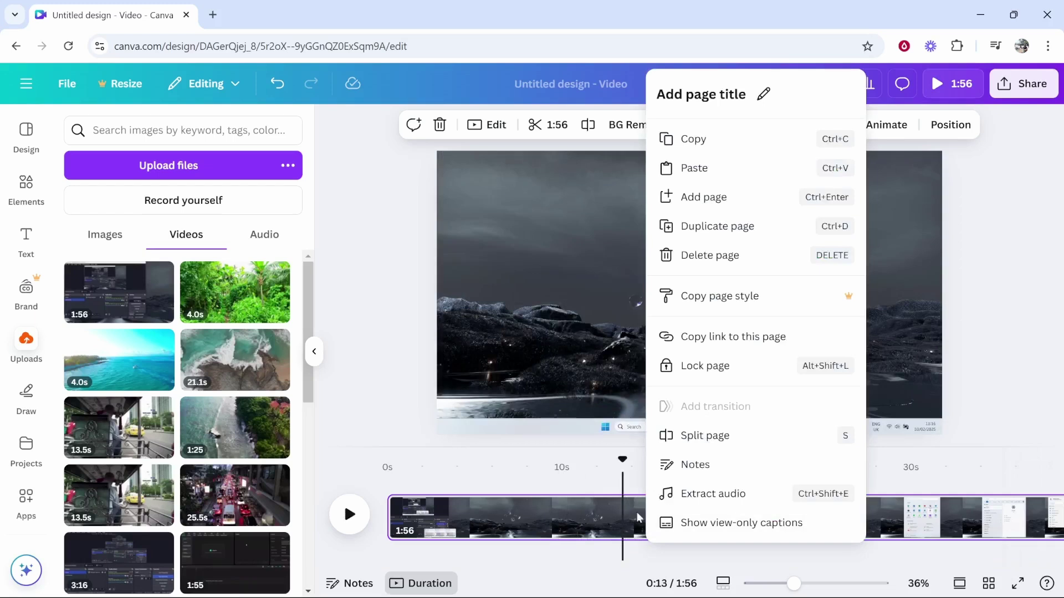
{"action": "left_click", "coordinate": [718, 499]}
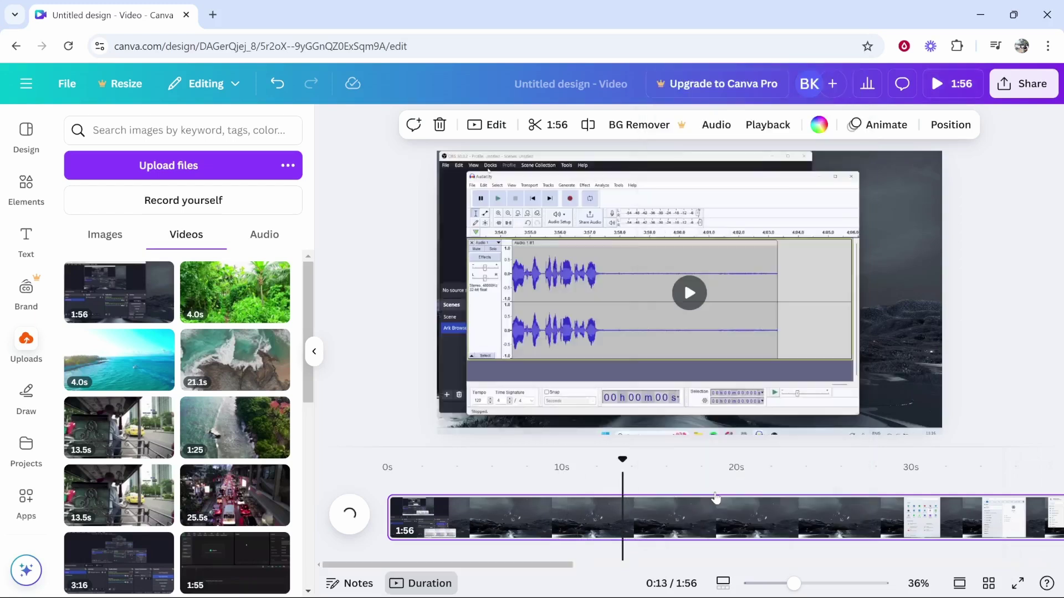
Delete the extracted audio track and undo the deletion.
{"action": "left_click", "coordinate": [474, 536]}
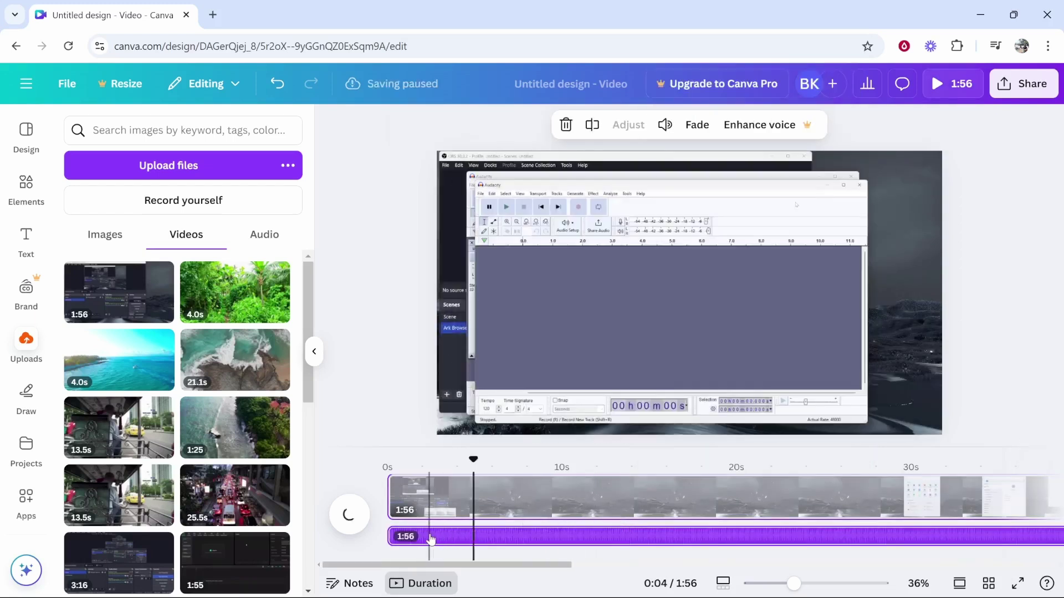
{"action": "left_click", "coordinate": [512, 513]}
{"action": "left_click", "coordinate": [520, 534]}
{"action": "left_click", "coordinate": [543, 541]}
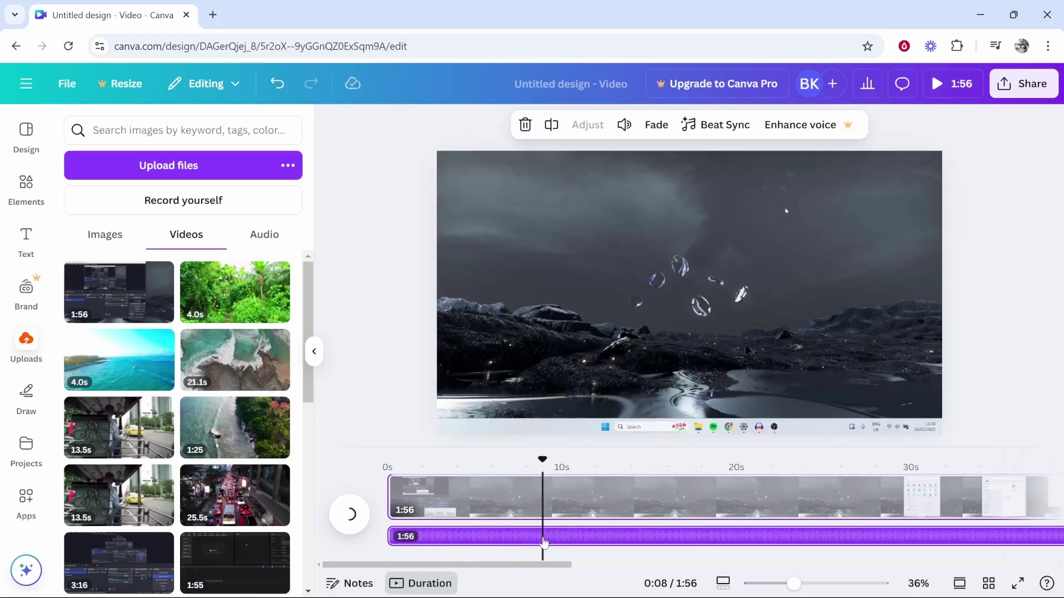
{"action": "key", "text": "Delete"}
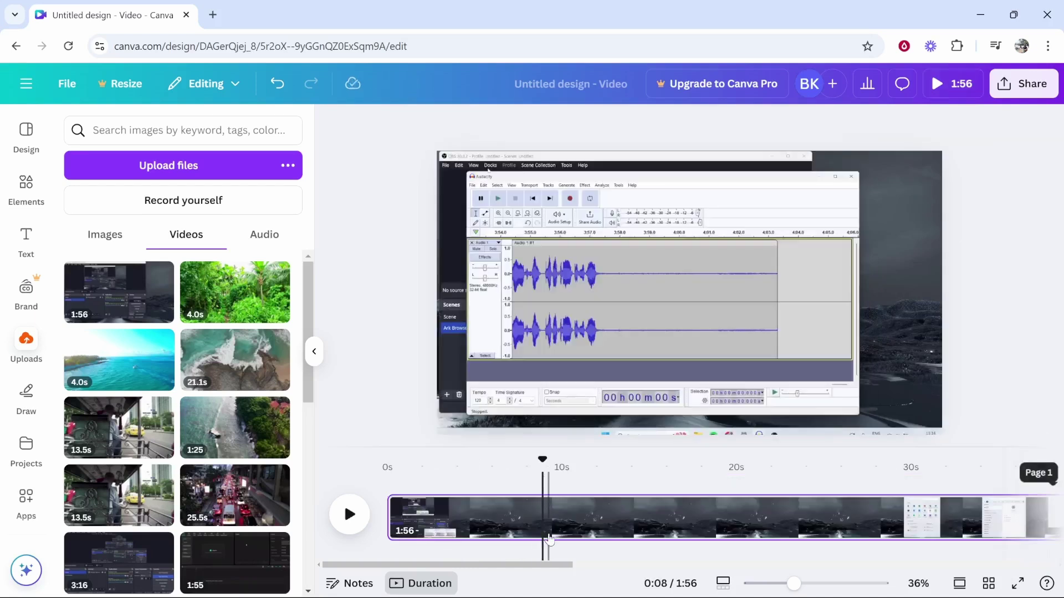
{"action": "key", "text": "ctrl+z"}
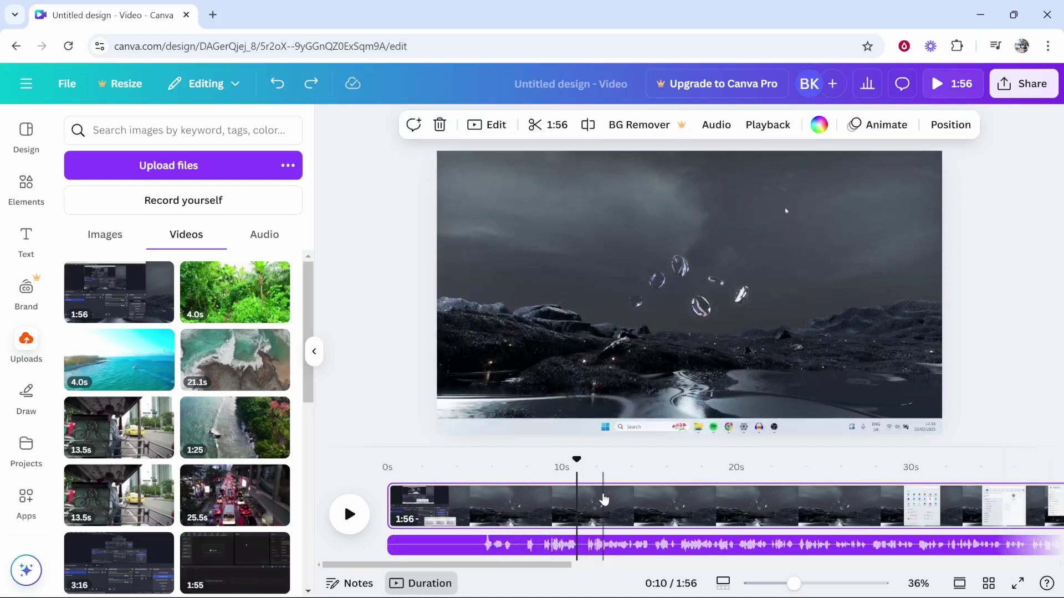
Delete the video clip from the page, keeping the extracted audio, and try to lengthen the audio track.
{"action": "key", "text": "Delete"}
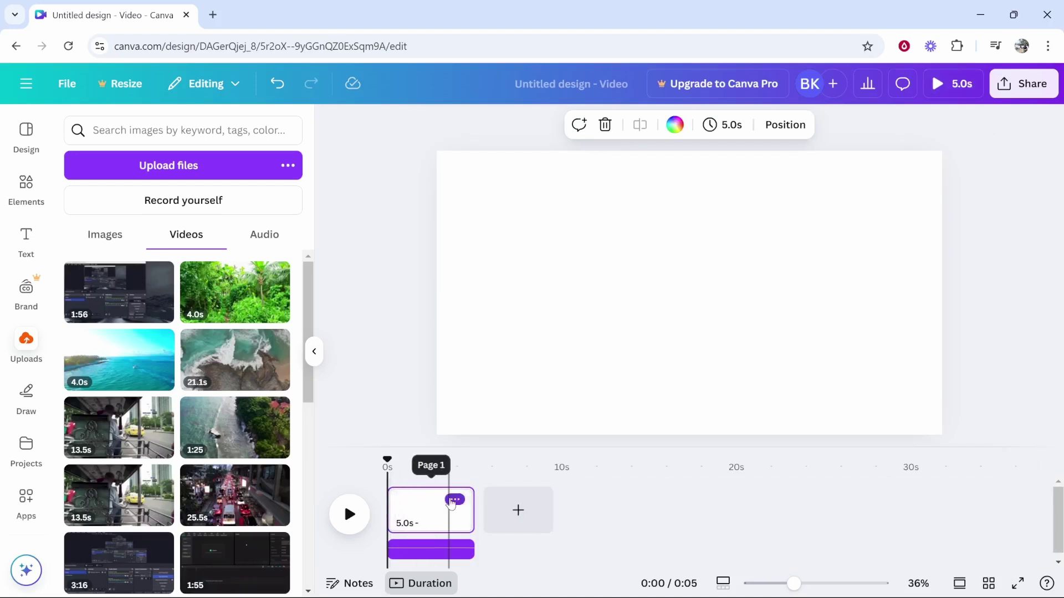
{"action": "left_click_drag", "start_coordinate": [467, 550], "coordinate": [517, 551]}
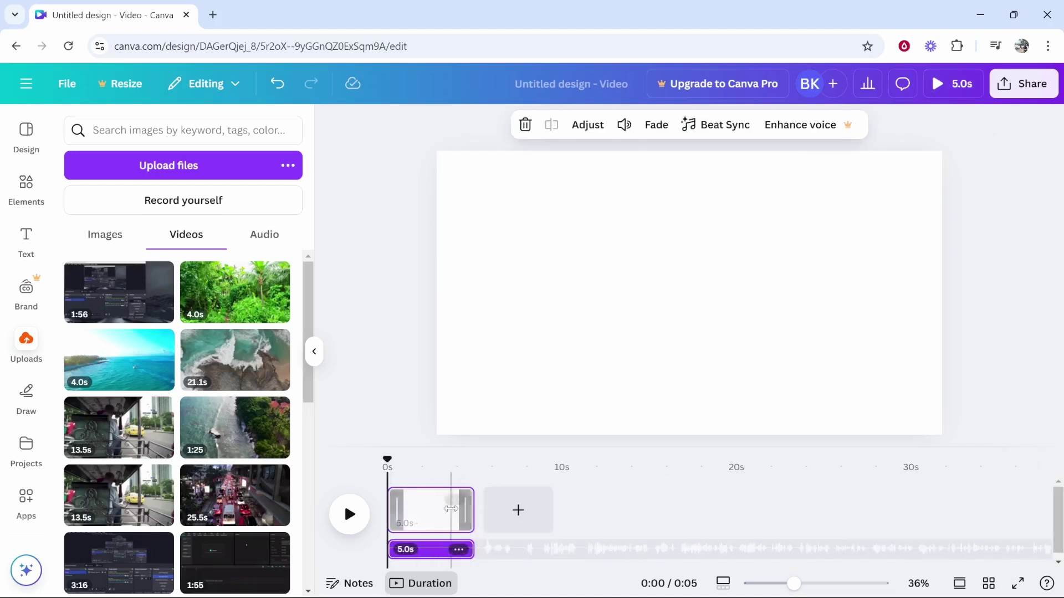
Stretch the blank page's duration in the timeline to 1:30 so more of the extracted audio is covered.
{"action": "left_click_drag", "start_coordinate": [471, 510], "coordinate": [1062, 504]}
{"action": "left_click_drag", "start_coordinate": [627, 565], "coordinate": [894, 564]}
{"action": "left_click_drag", "start_coordinate": [954, 508], "coordinate": [1061, 506]}
{"action": "left_click_drag", "start_coordinate": [740, 565], "coordinate": [901, 565]}
{"action": "left_click_drag", "start_coordinate": [955, 507], "coordinate": [1034, 532]}
{"action": "scroll", "coordinate": [784, 574], "scroll_direction": "right", "scroll_amount": 5}
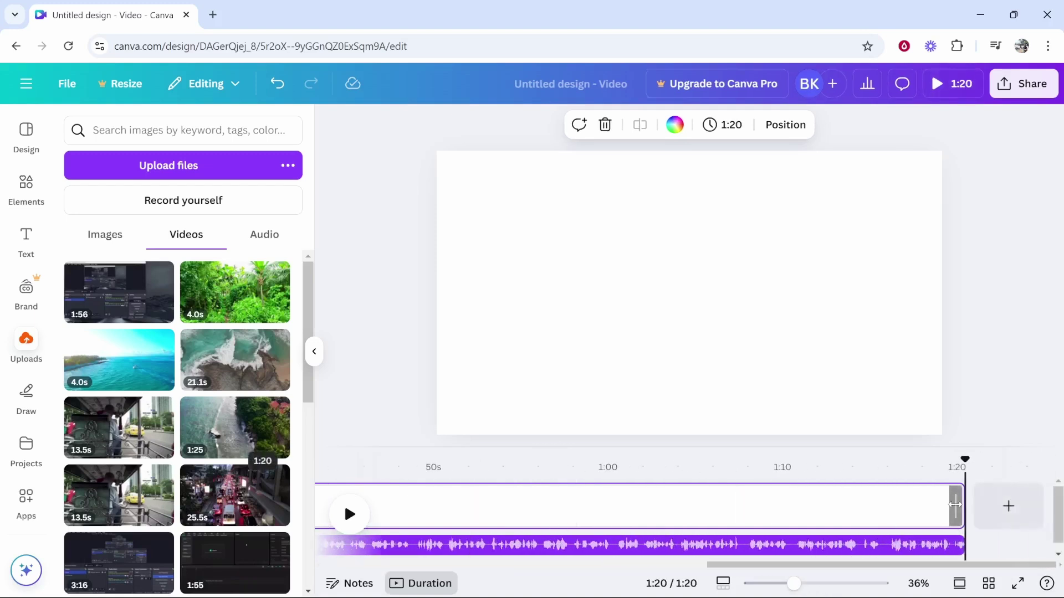
{"action": "left_click_drag", "start_coordinate": [1056, 506], "coordinate": [1063, 506]}
{"action": "left_click_drag", "start_coordinate": [856, 566], "coordinate": [934, 565]}
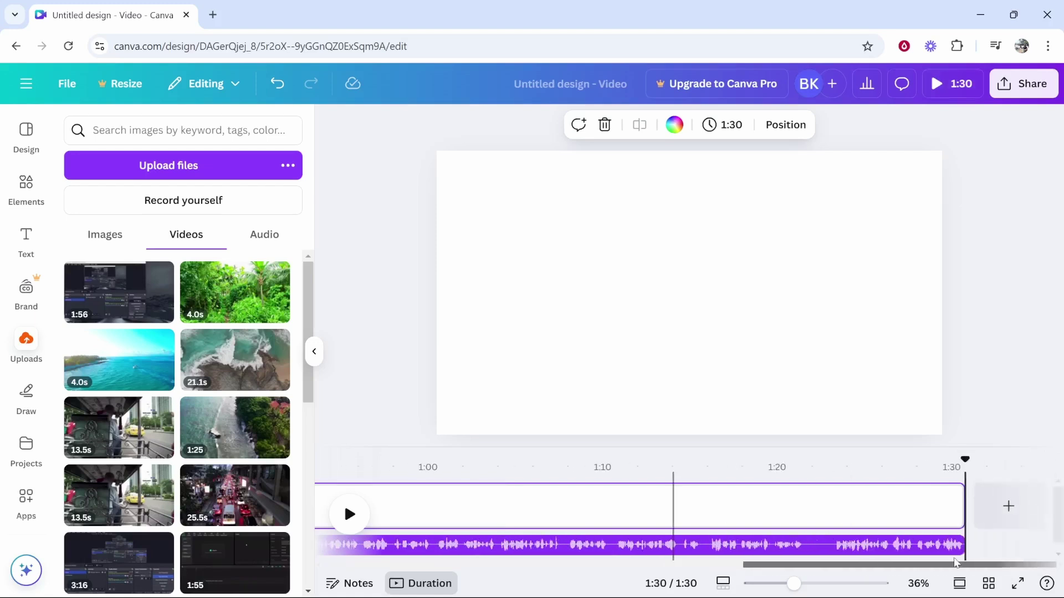
Extend the blank page further and trim its end so that it lasts 1:47.
{"action": "left_click_drag", "start_coordinate": [951, 503], "coordinate": [1045, 505]}
{"action": "scroll", "coordinate": [831, 573], "scroll_direction": "right", "scroll_amount": 2}
{"action": "left_click", "coordinate": [882, 505]}
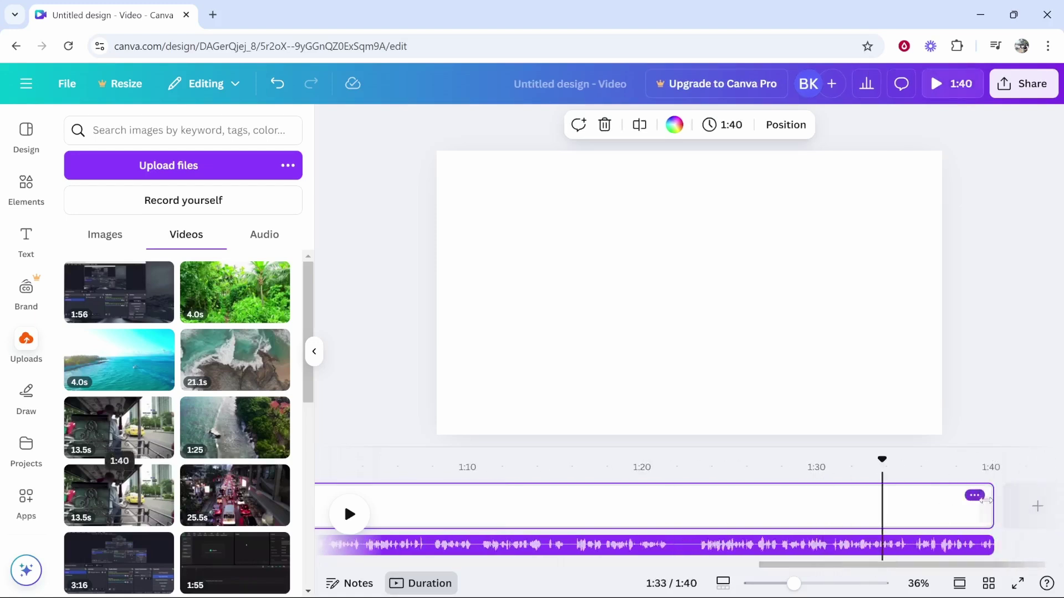
{"action": "left_click_drag", "start_coordinate": [991, 505], "coordinate": [1056, 503]}
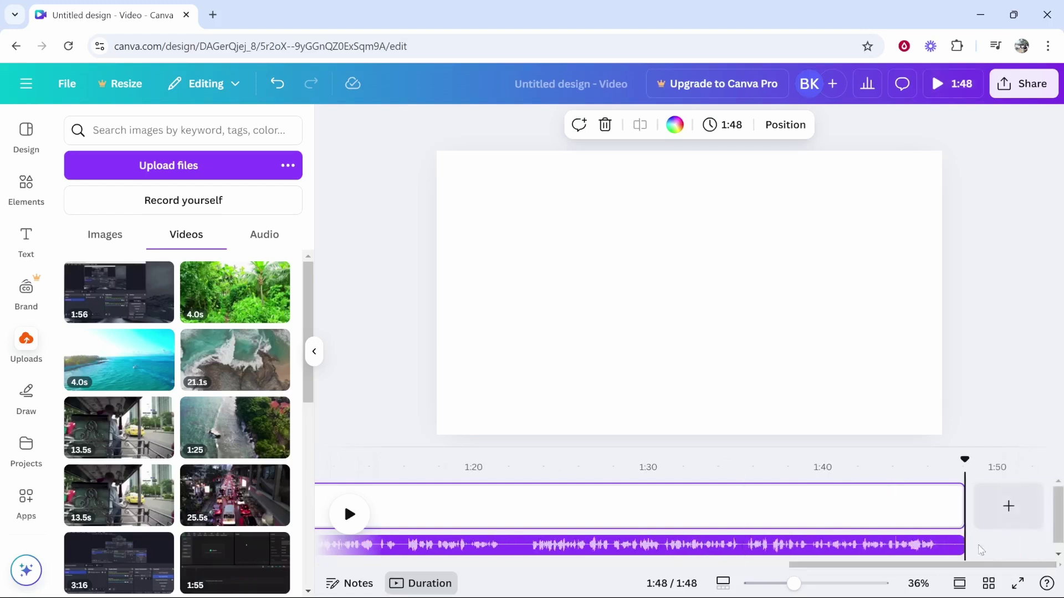
{"action": "left_click_drag", "start_coordinate": [964, 507], "coordinate": [984, 506]}
{"action": "left_click_drag", "start_coordinate": [984, 547], "coordinate": [918, 545]}
{"action": "left_click_drag", "start_coordinate": [956, 501], "coordinate": [929, 497]}
{"action": "left_click_drag", "start_coordinate": [880, 566], "coordinate": [407, 555]}
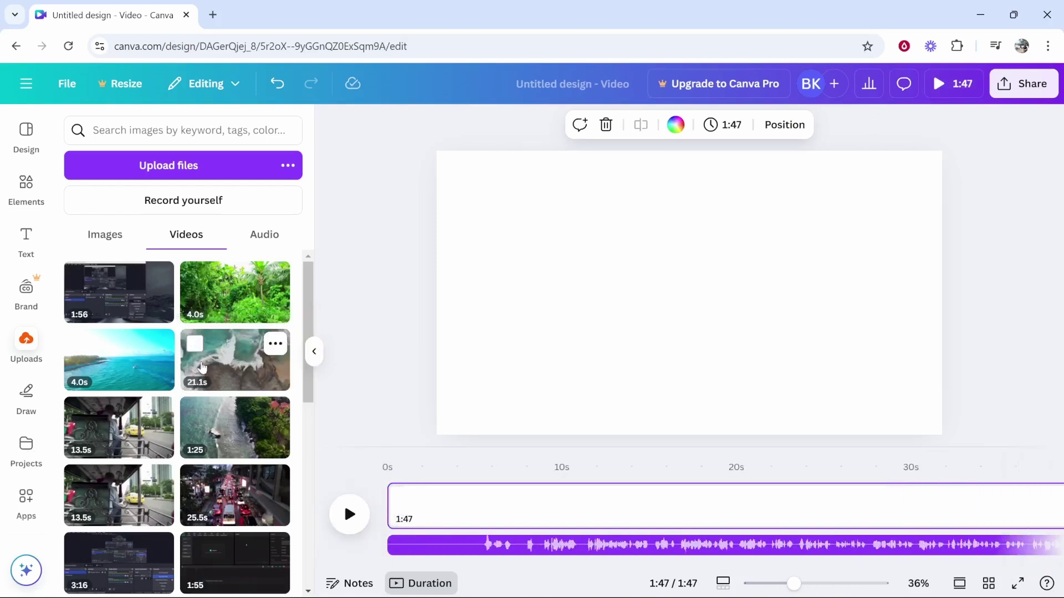
Place the 21.1s aerial clip of waves and rocks on the blank page and shorten the page to 1:31.
{"action": "left_click_drag", "start_coordinate": [222, 366], "coordinate": [532, 235]}
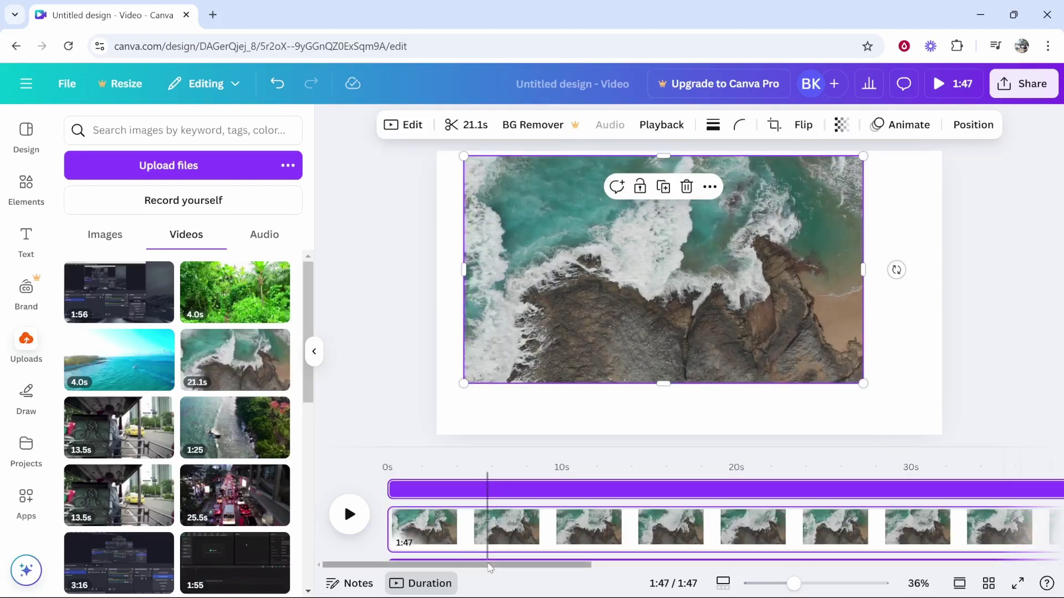
{"action": "left_click_drag", "start_coordinate": [491, 564], "coordinate": [972, 566]}
{"action": "left_click_drag", "start_coordinate": [963, 529], "coordinate": [825, 529]}
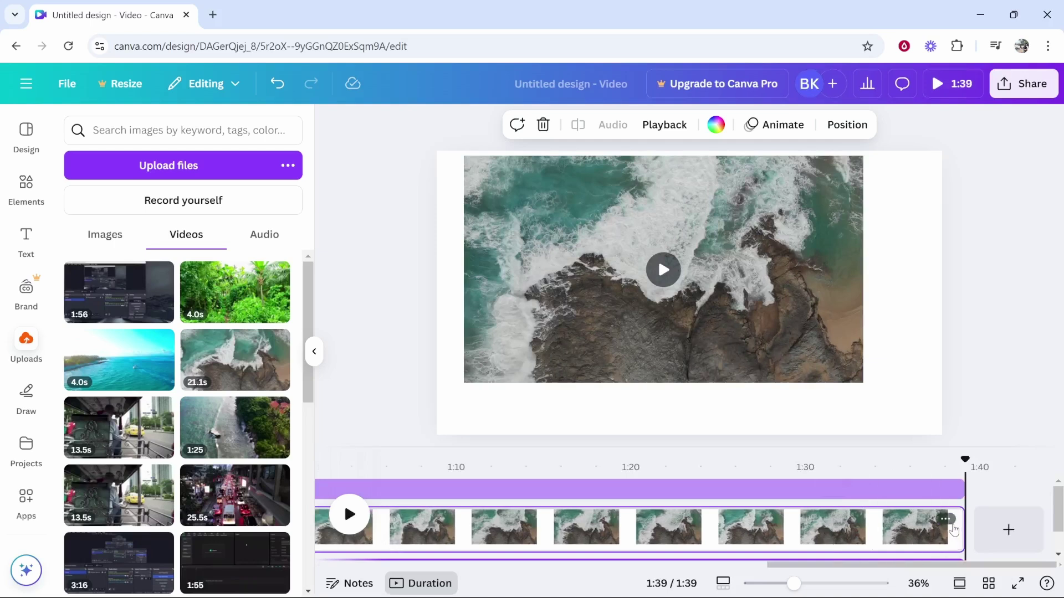
{"action": "left_click", "coordinate": [952, 531]}
{"action": "scroll", "coordinate": [1023, 519], "scroll_direction": "down", "scroll_amount": 1}
{"action": "left_click_drag", "start_coordinate": [960, 497], "coordinate": [835, 497]}
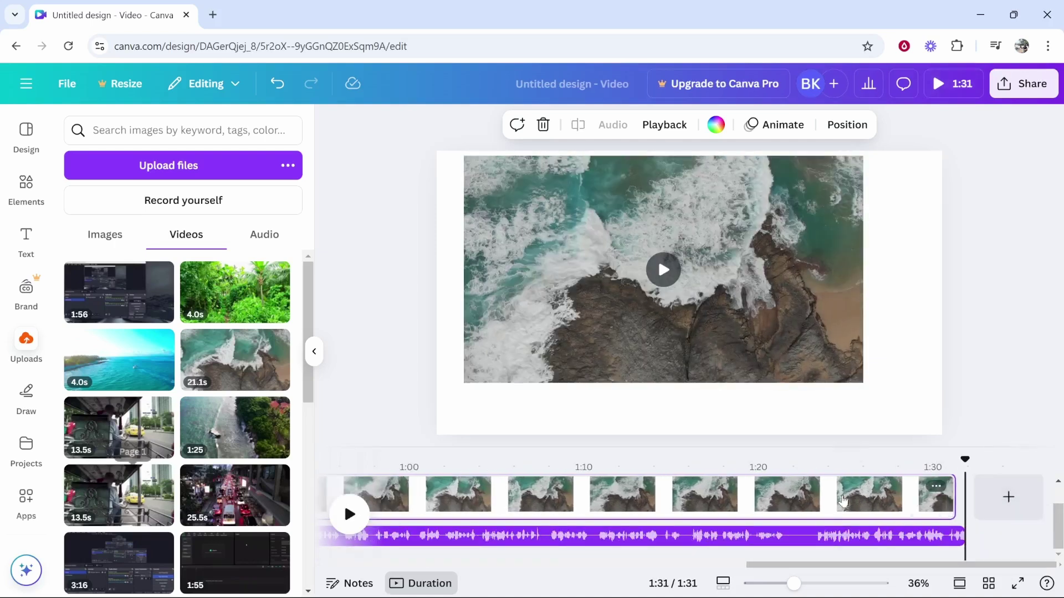
Undo both page trims to restore the 1:47 duration, and remove the waves and rocks clip from the page.
{"action": "left_click", "coordinate": [953, 536]}
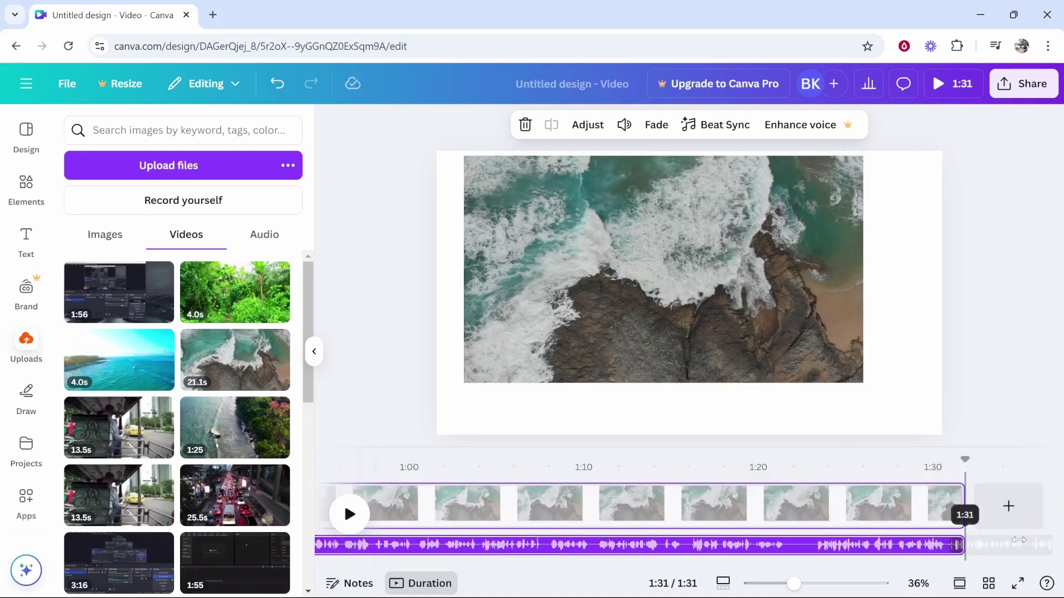
{"action": "left_click", "coordinate": [893, 511]}
{"action": "key", "text": "ctrl+z"}
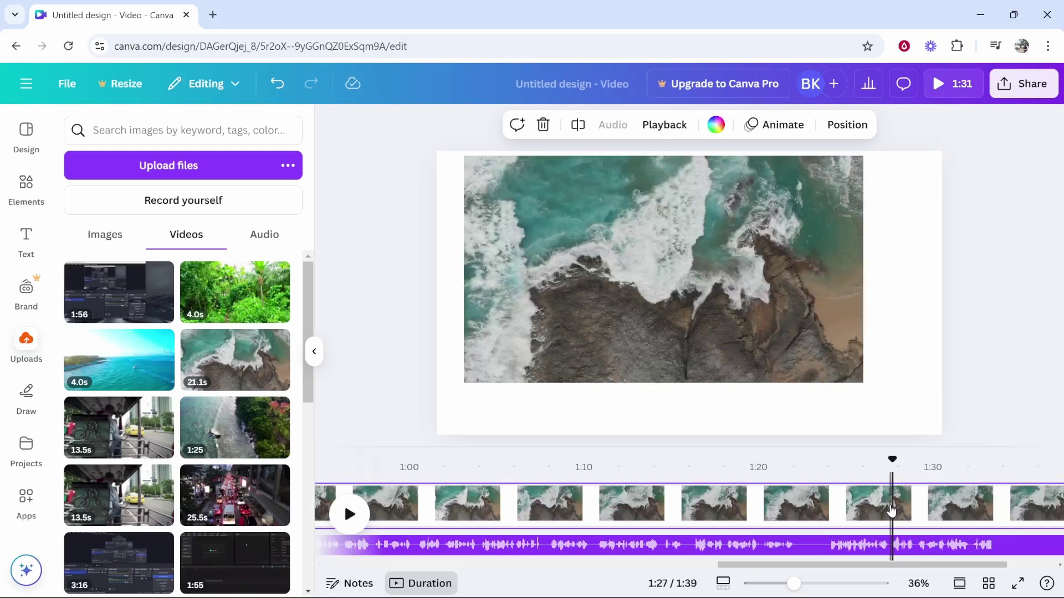
{"action": "left_click_drag", "start_coordinate": [823, 563], "coordinate": [947, 557]}
{"action": "key", "text": "ctrl+z"}
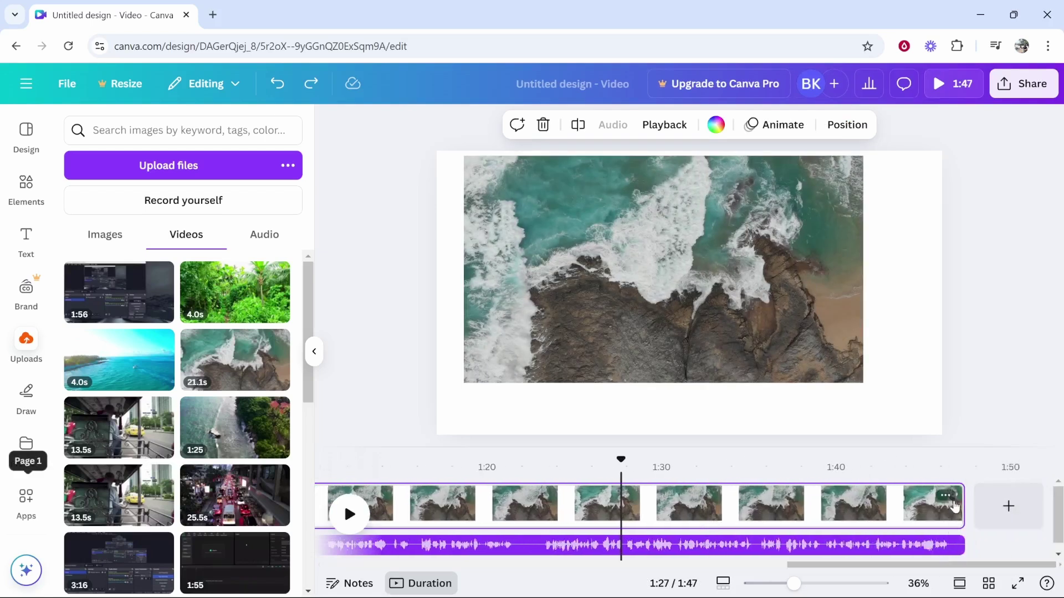
{"action": "key", "text": "Delete"}
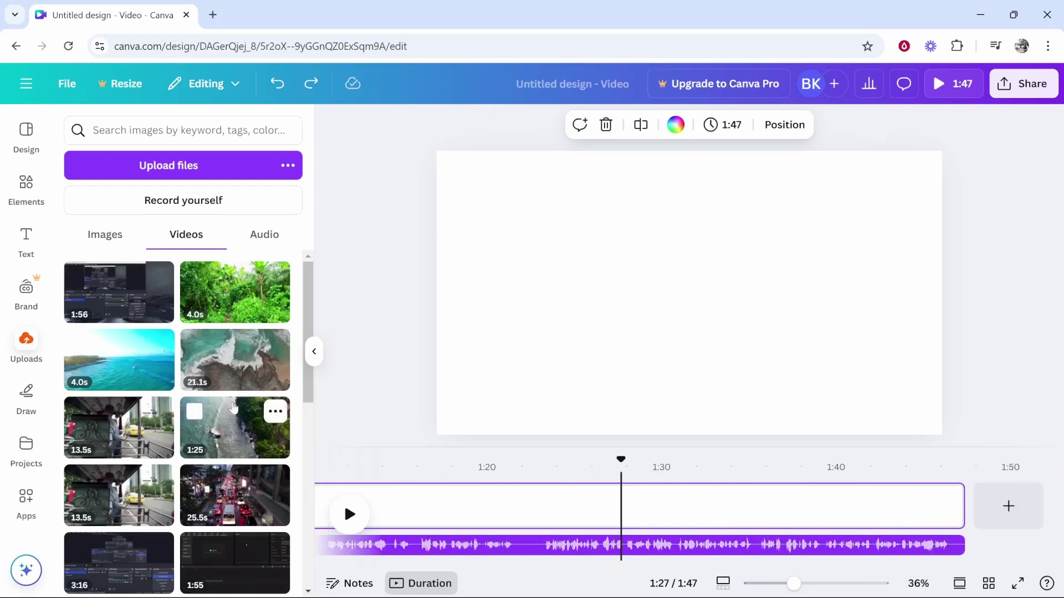
Fill the page with the 4.0s ocean and boat clip, and split the page at about 0:04.
{"action": "left_click_drag", "start_coordinate": [87, 371], "coordinate": [362, 490]}
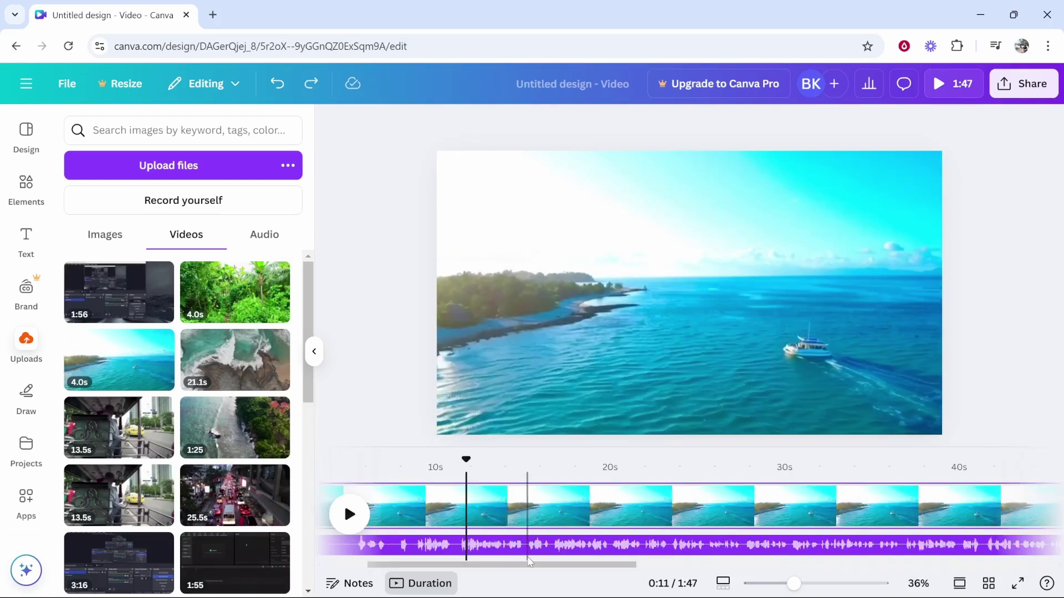
{"action": "left_click_drag", "start_coordinate": [528, 564], "coordinate": [439, 570]}
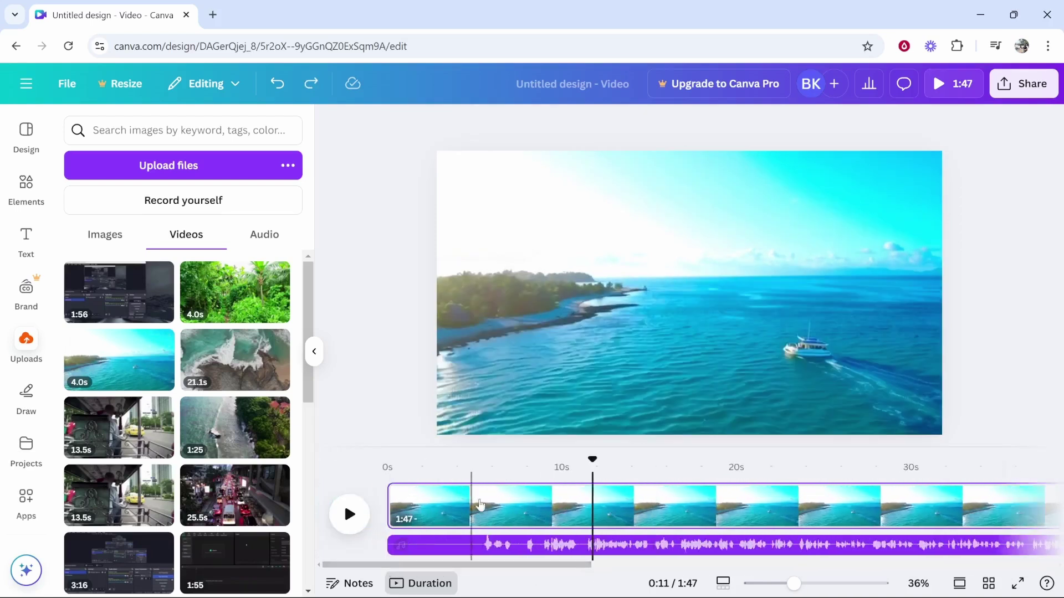
{"action": "left_click", "coordinate": [538, 504]}
{"action": "left_click", "coordinate": [470, 503]}
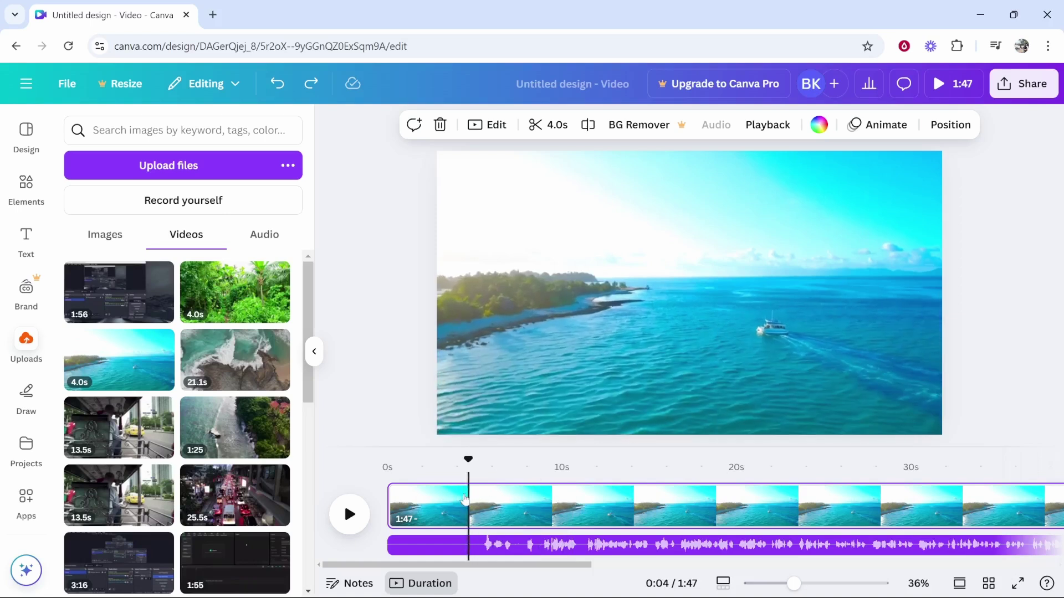
{"action": "key", "text": "s"}
Replace the boat clip on the second page with the 25.5s traffic clip, and delete that page.
{"action": "left_click", "coordinate": [532, 506]}
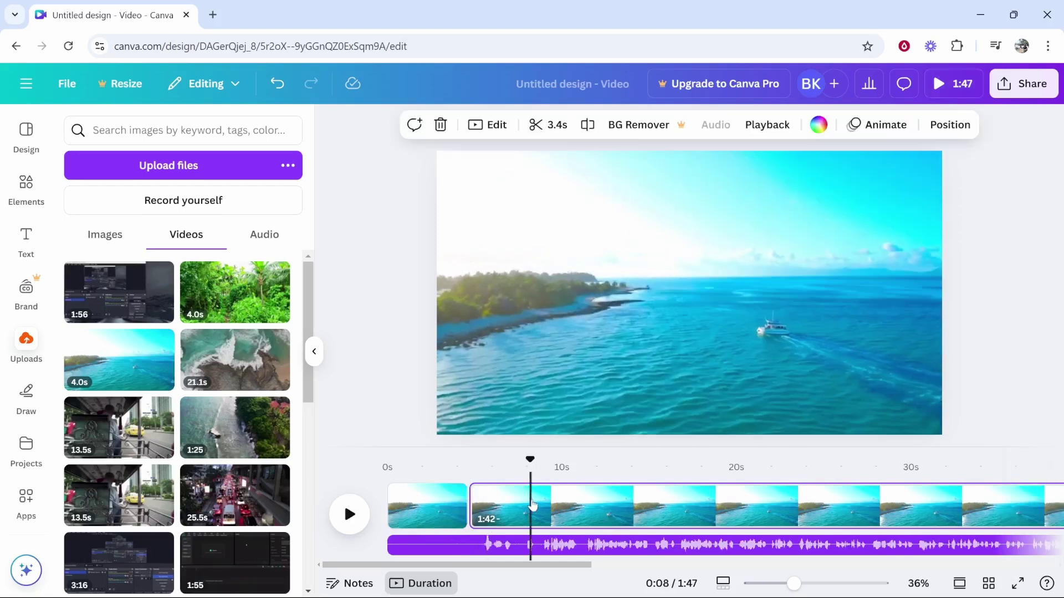
{"action": "key", "text": "Delete"}
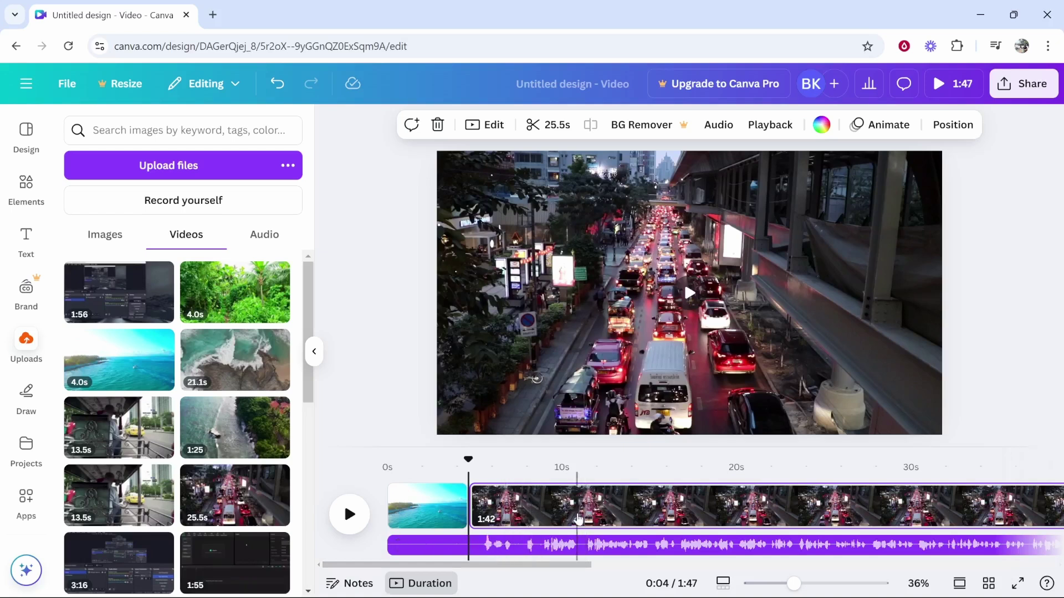
{"action": "key", "text": "Delete"}
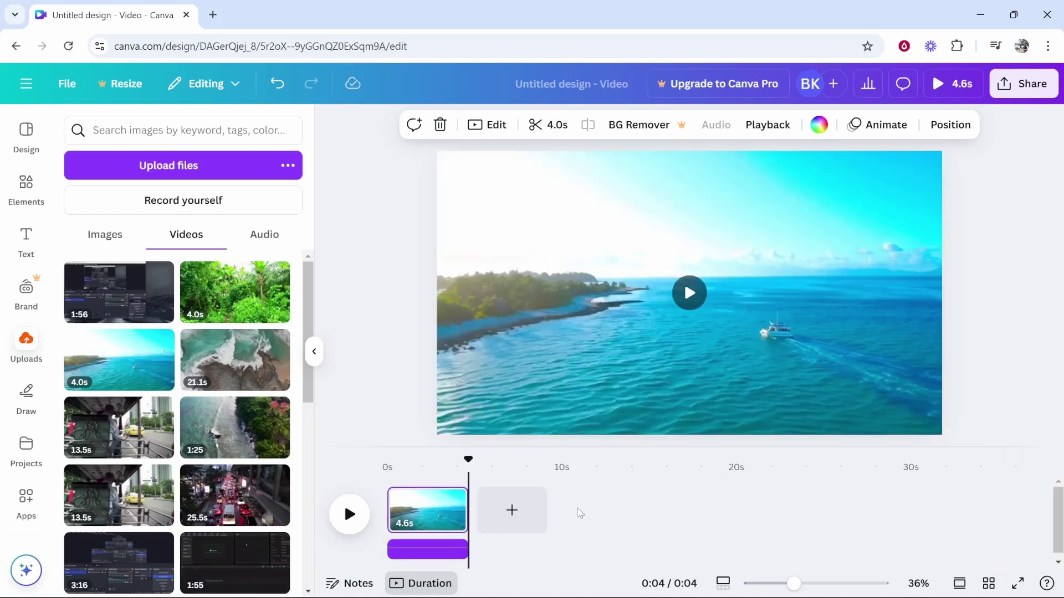
Undo the page deletion, both clip placements and the split to restore the single blank 1:47 page with its audio track.
{"action": "key", "text": "ctrl+z"}
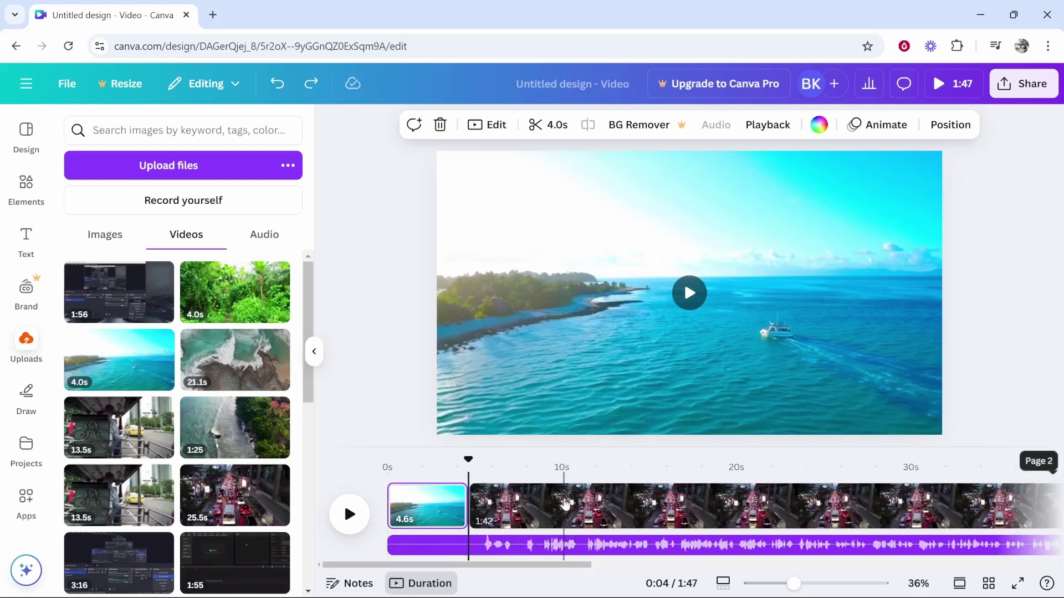
{"action": "key", "text": "ctrl+z"}
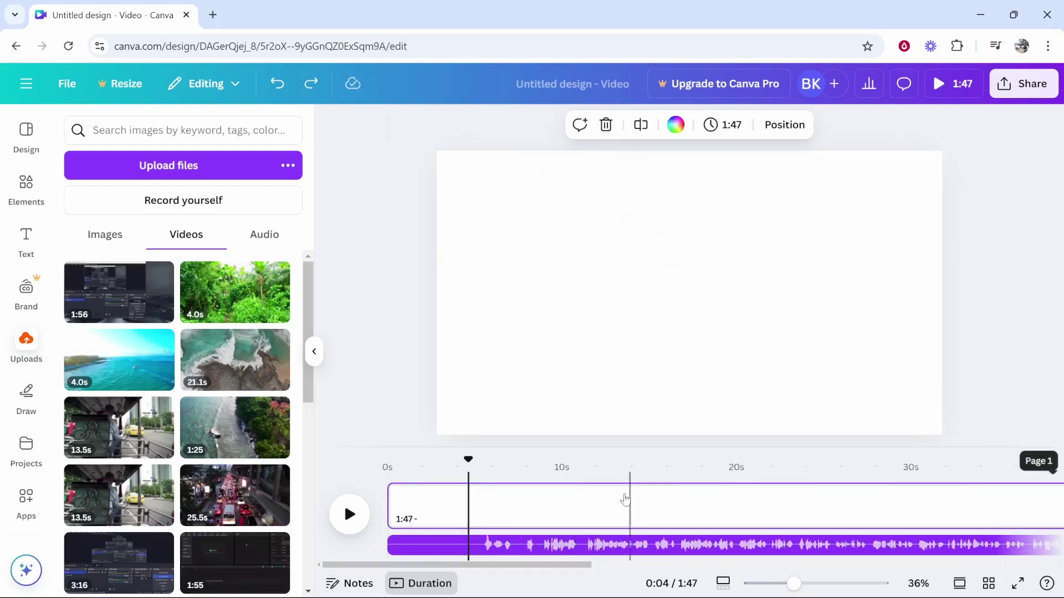
{"action": "left_click_drag", "start_coordinate": [455, 565], "coordinate": [517, 571]}
{"action": "left_click", "coordinate": [527, 502]}
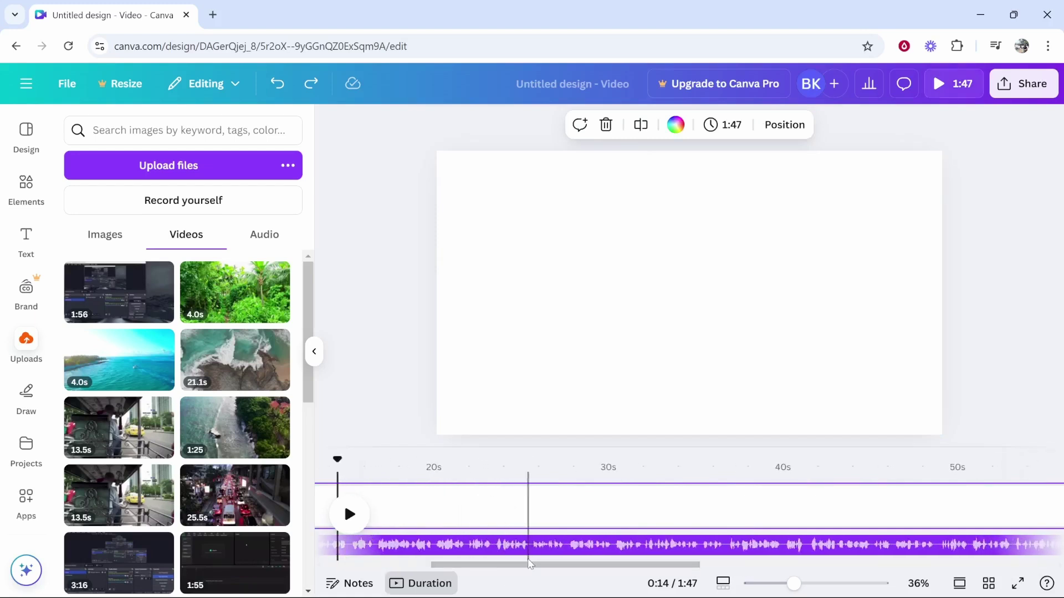
Download the design as an MP4 video to the Downloads folder, with a new browser tab opened while it exports.
{"action": "left_click", "coordinate": [1019, 83]}
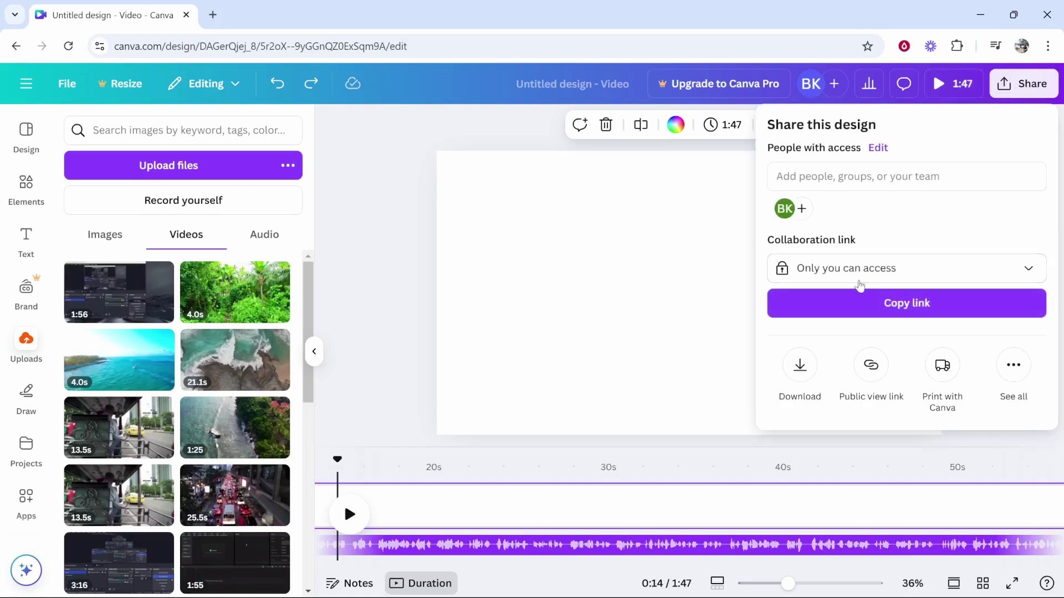
{"action": "left_click", "coordinate": [800, 365]}
{"action": "left_click", "coordinate": [838, 184]}
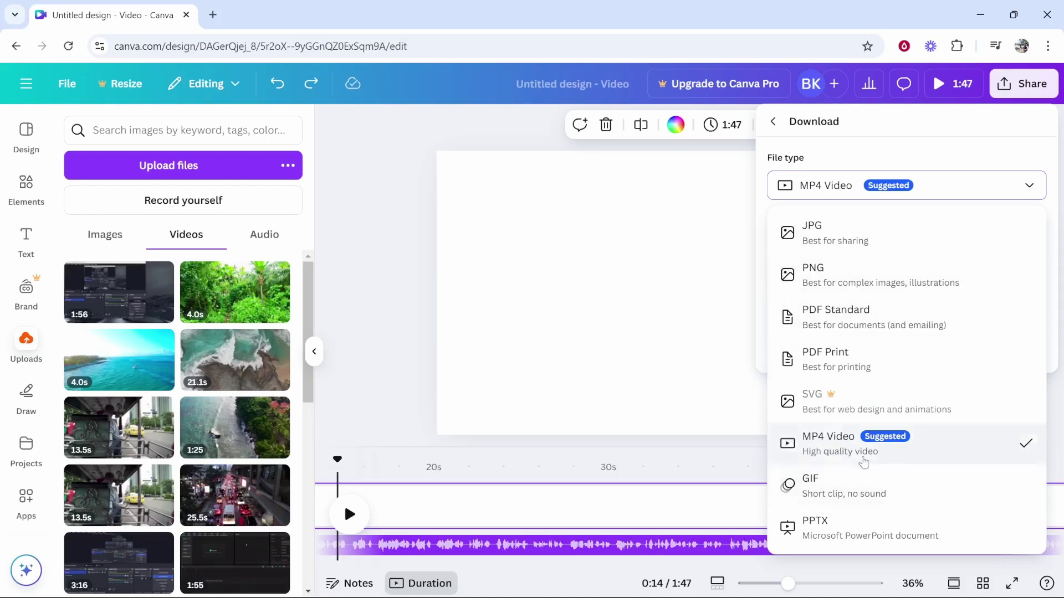
{"action": "left_click", "coordinate": [853, 451]}
{"action": "left_click", "coordinate": [900, 350]}
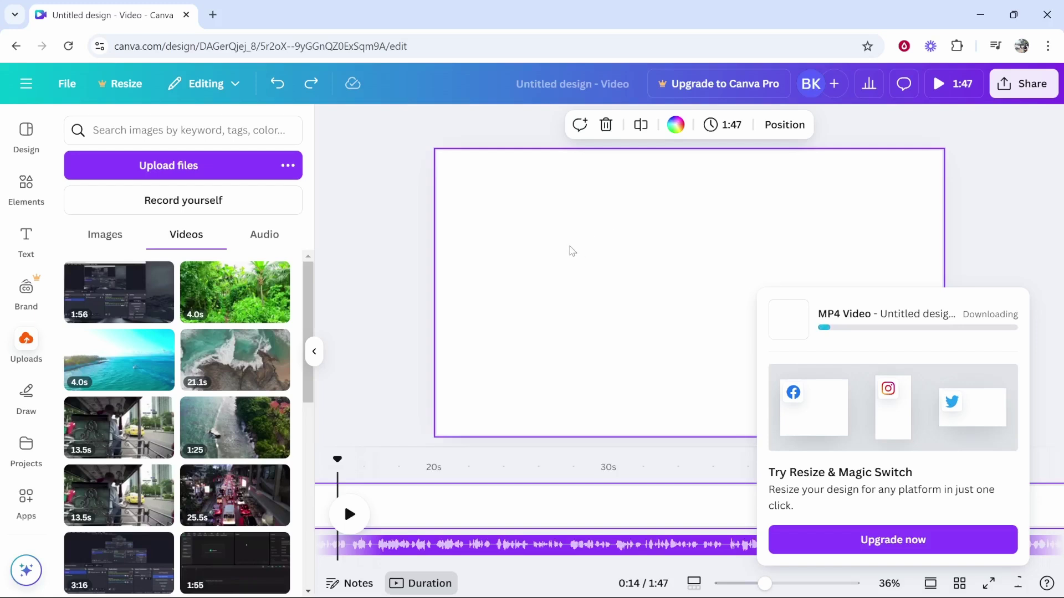
{"action": "left_click", "coordinate": [212, 15]}
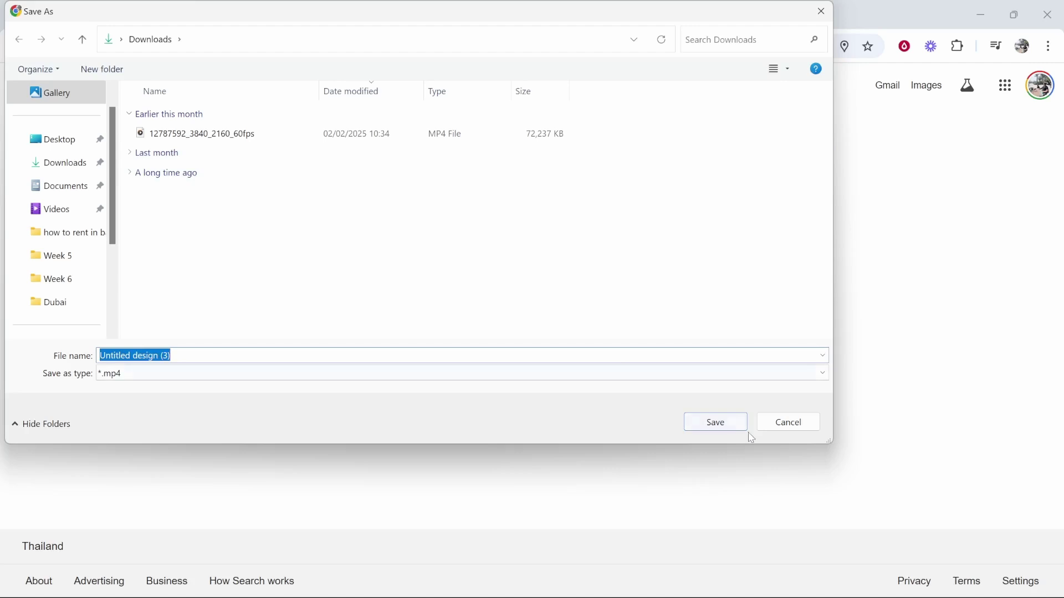
{"action": "left_click", "coordinate": [736, 432]}
Search Google for "mp4 to mp3" and open CloudConvert's MP4 to MP3 Converter.
{"action": "left_click", "coordinate": [415, 279]}
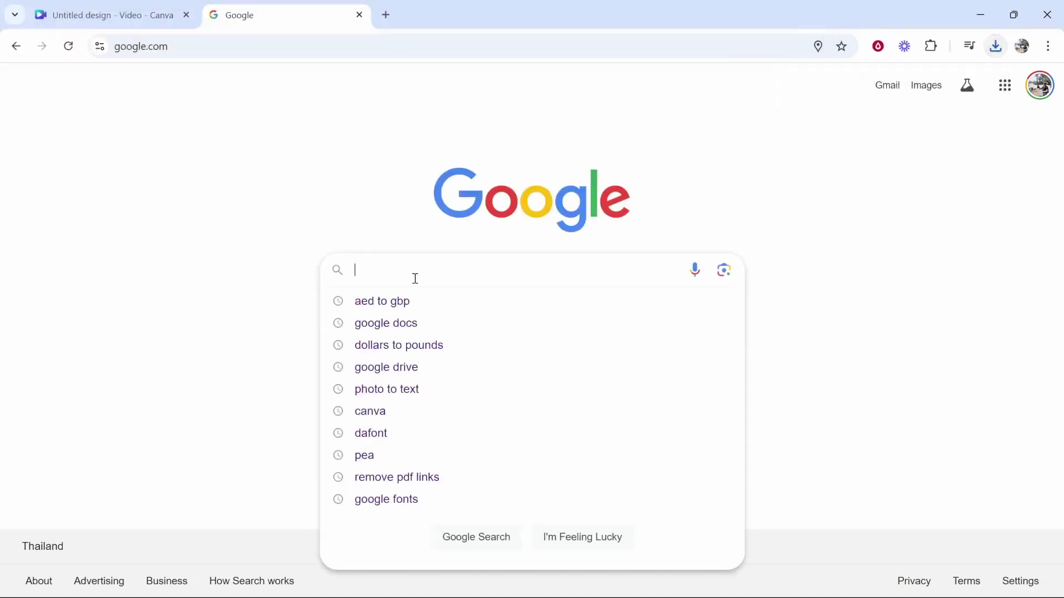
{"action": "type", "text": "mp4 to mp3"}
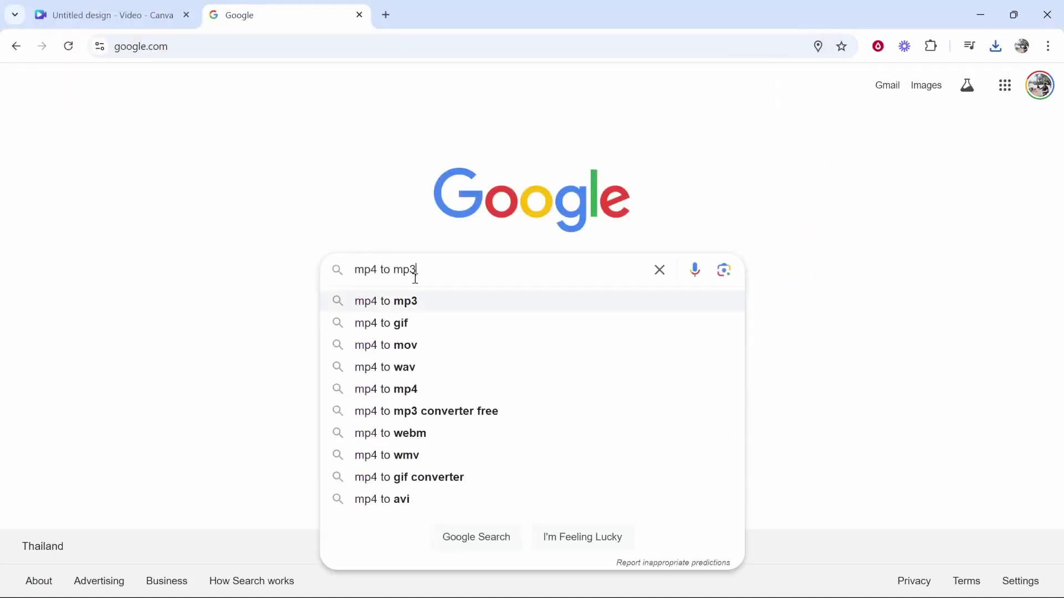
{"action": "key", "text": "Return"}
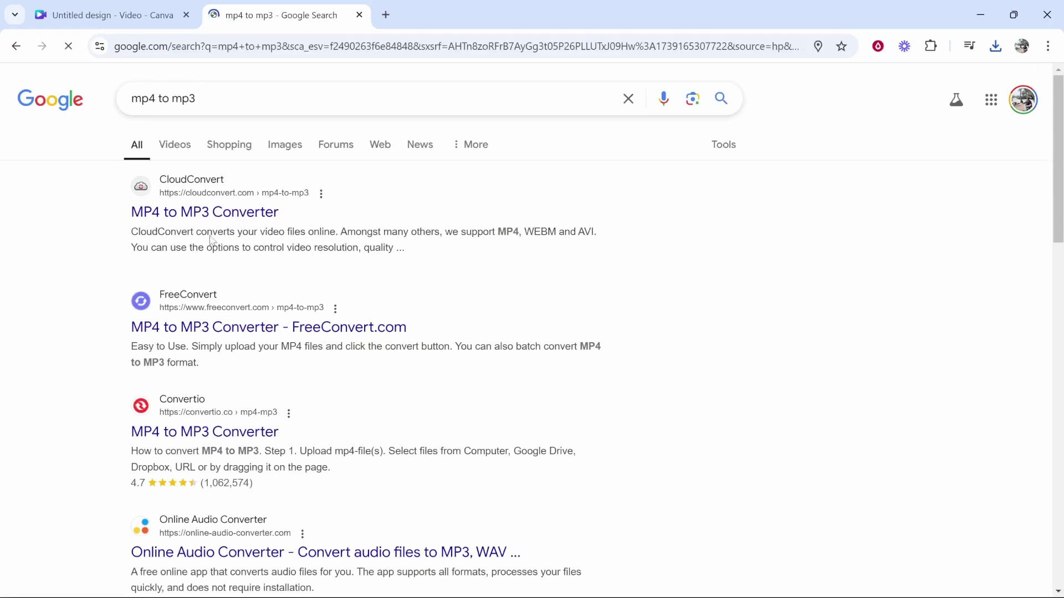
{"action": "left_click", "coordinate": [188, 206]}
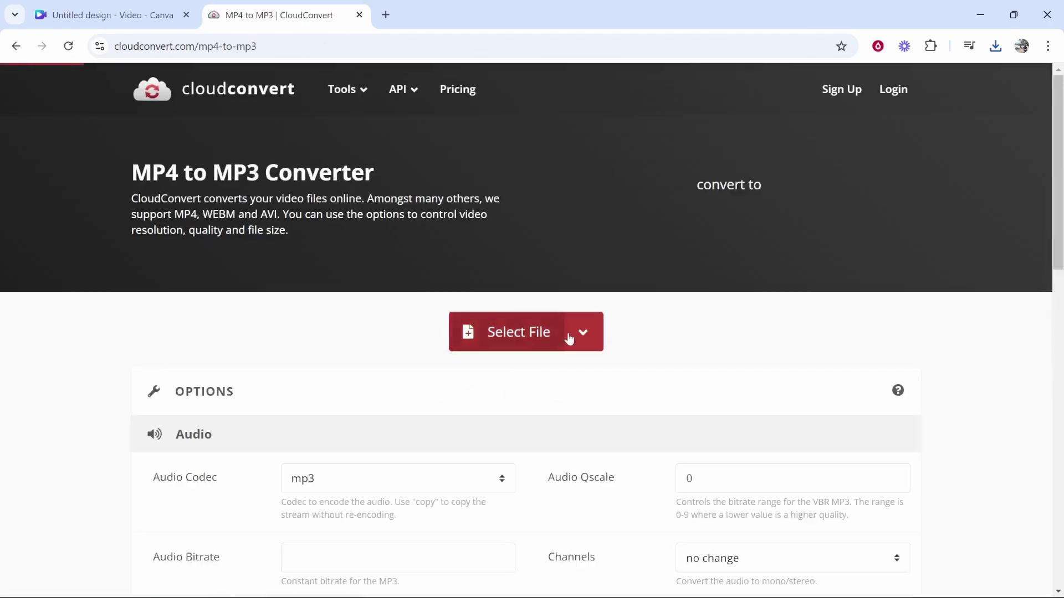
Load Untitled design (3).mp4 from the Downloads folder into the converter and convert it to MP3.
{"action": "left_click", "coordinate": [526, 329]}
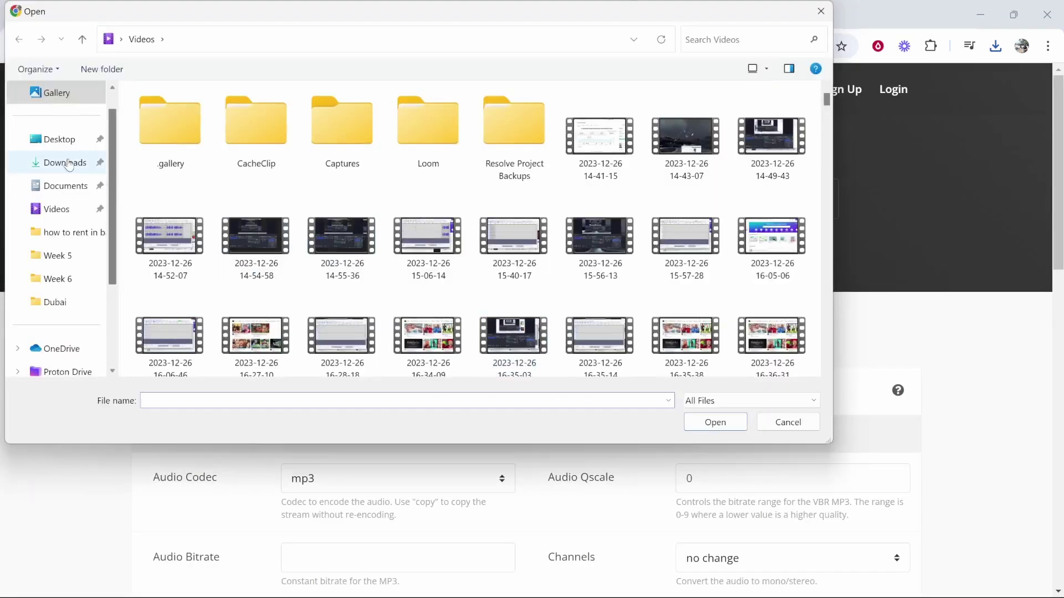
{"action": "left_click", "coordinate": [65, 162]}
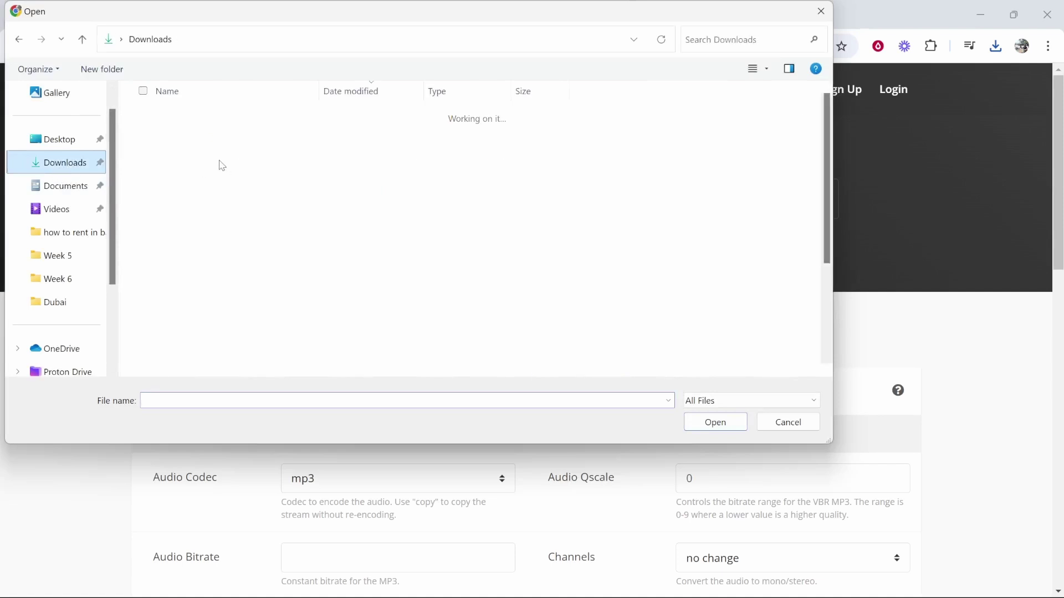
{"action": "left_click", "coordinate": [178, 136]}
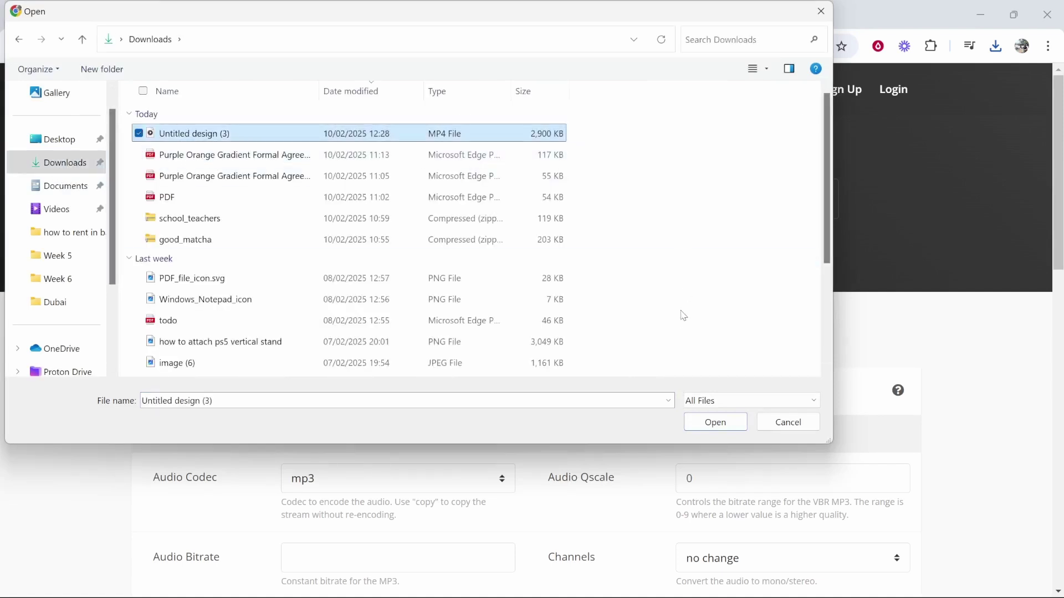
{"action": "left_click", "coordinate": [702, 424]}
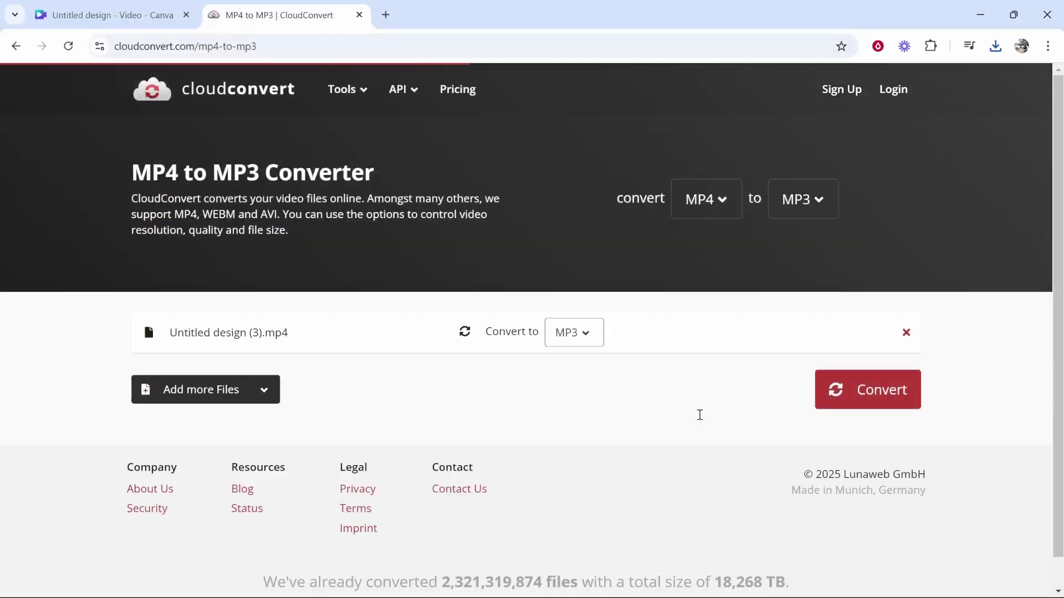
{"action": "left_click", "coordinate": [874, 388]}
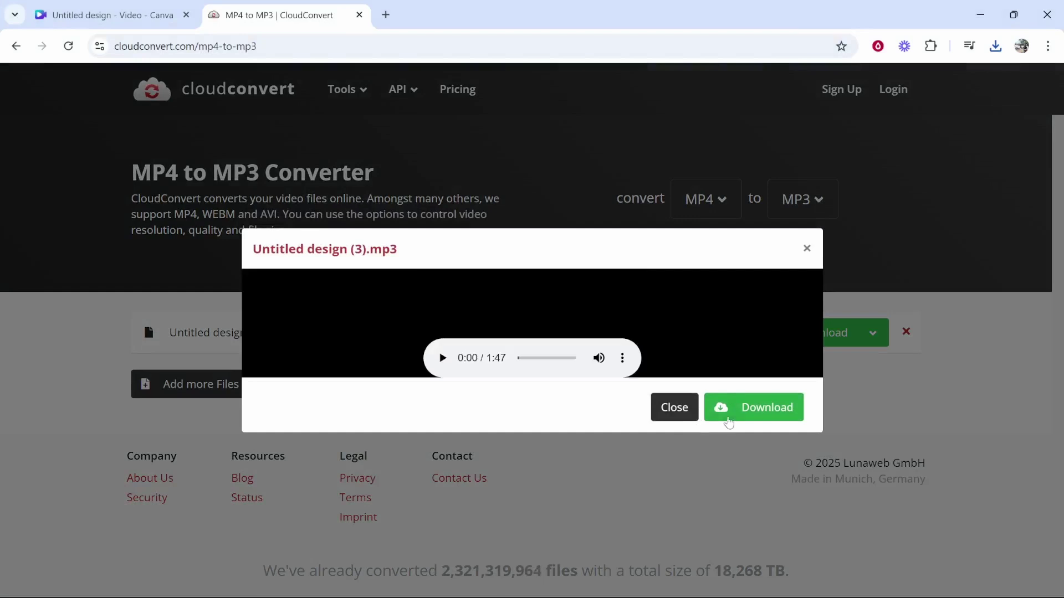
Save the converted MP3 in the Downloads folder as Untitled design (3) and show it in its folder.
{"action": "key", "text": "Return"}
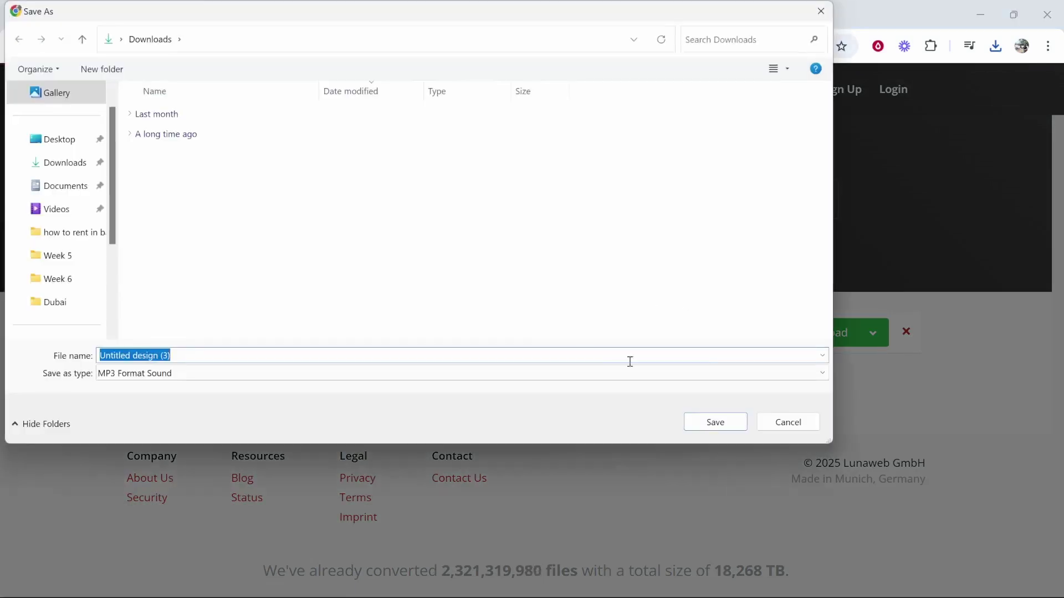
{"action": "left_click", "coordinate": [722, 426]}
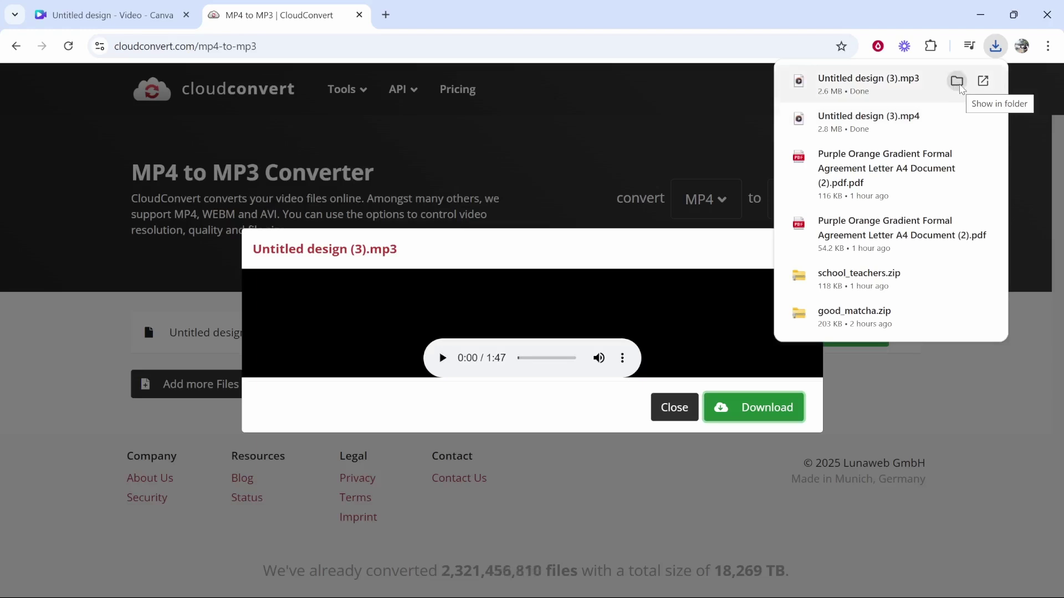
{"action": "left_click", "coordinate": [956, 82]}
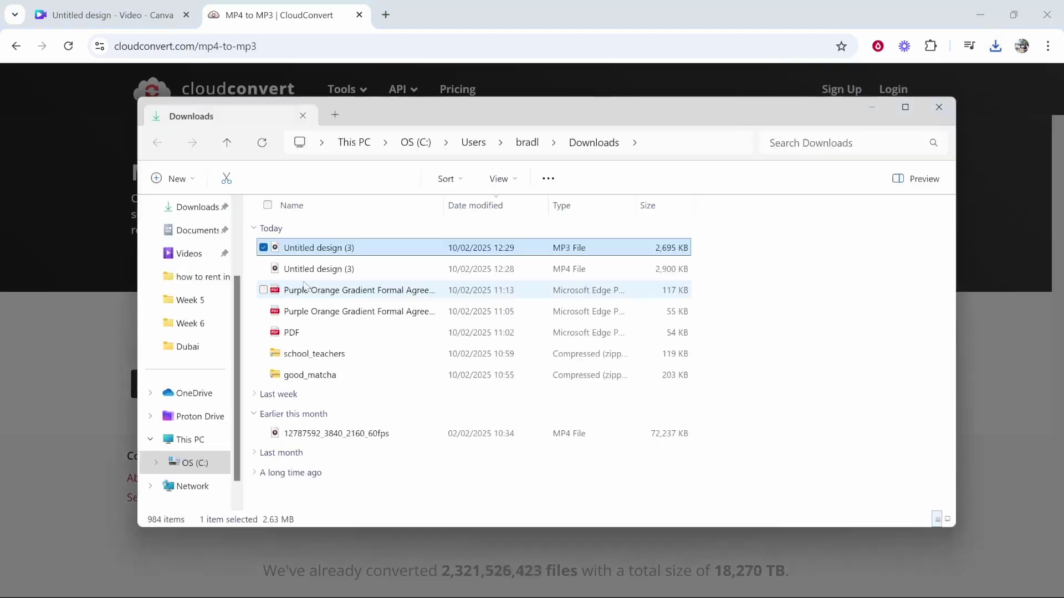